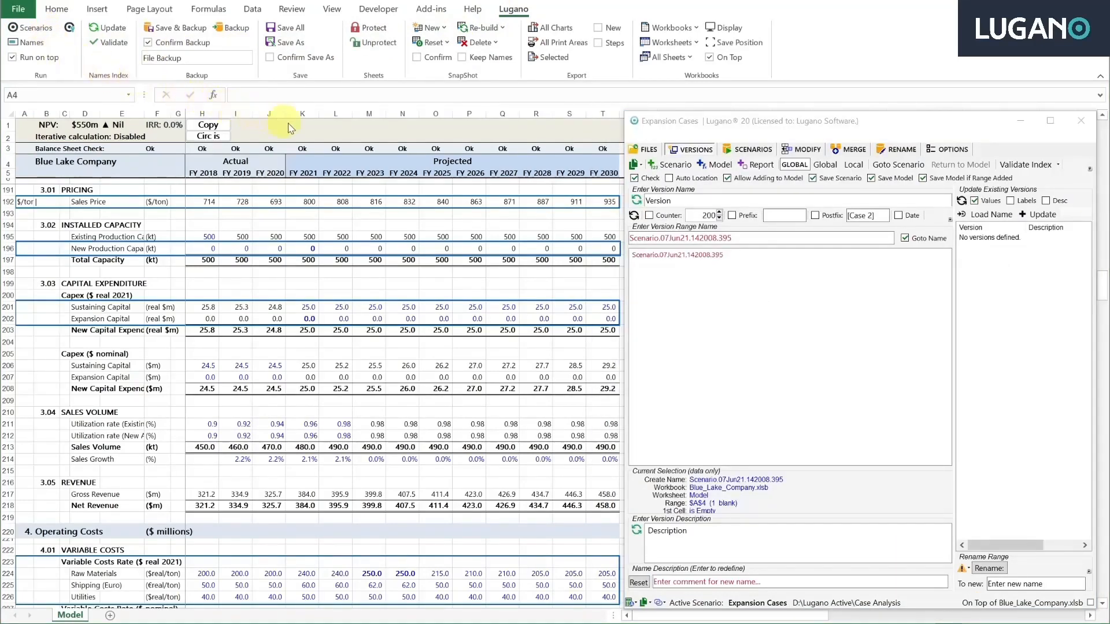
# Set the FY 2021 Expansion Capital to 50 and save the Expansion_Capital range as version 200 with postfix [Case 2]
pyautogui.click(707, 123)
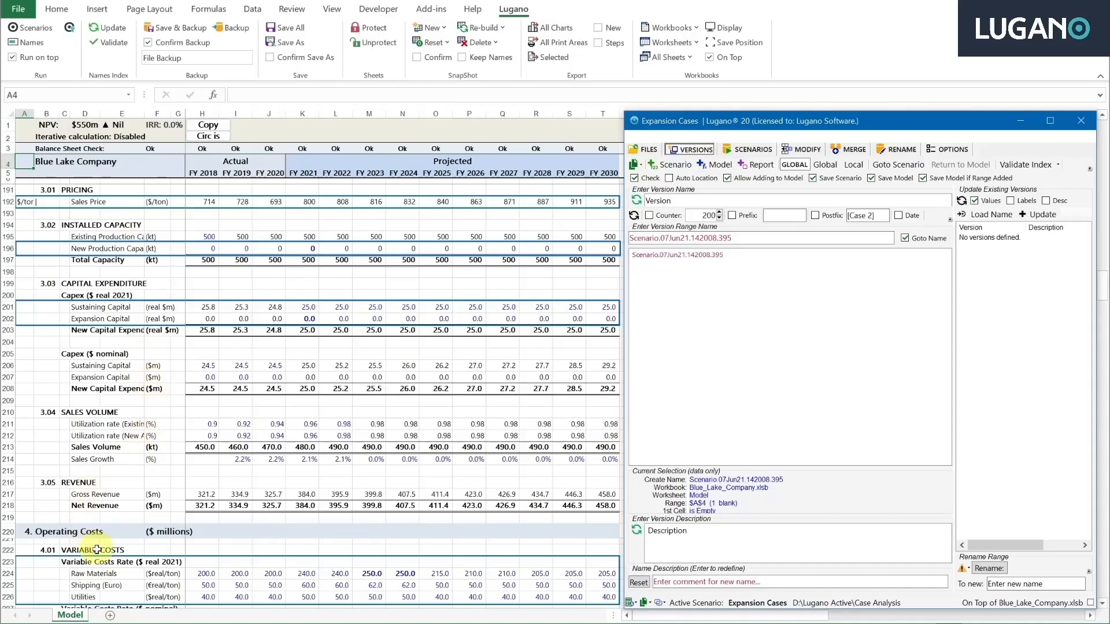
pyautogui.click(310, 319)
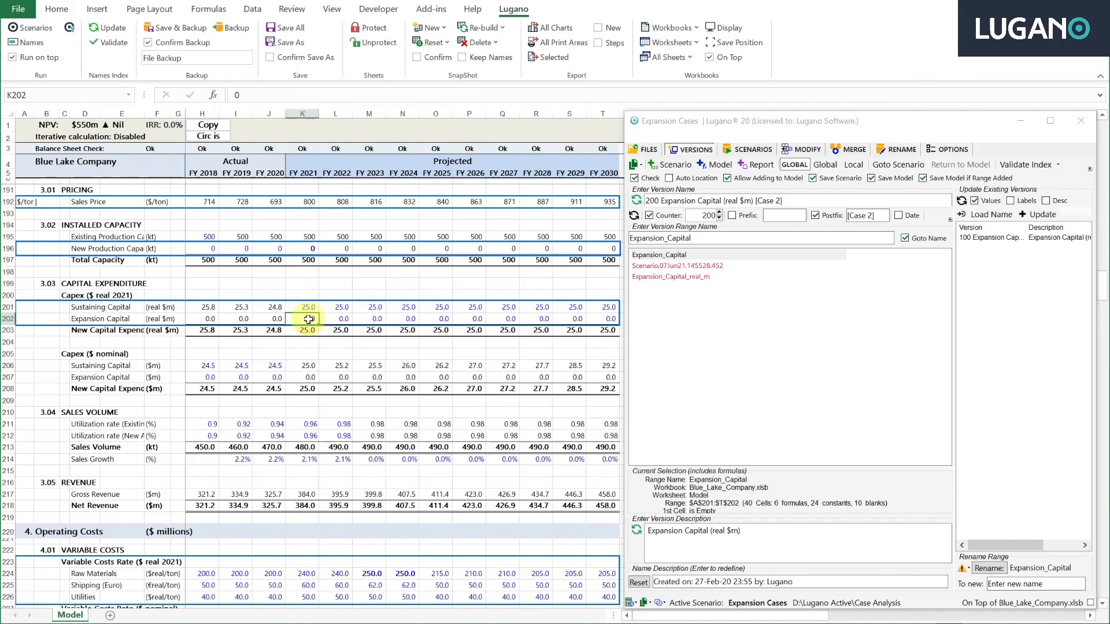
pyautogui.write('50')
pyautogui.click(335, 319)
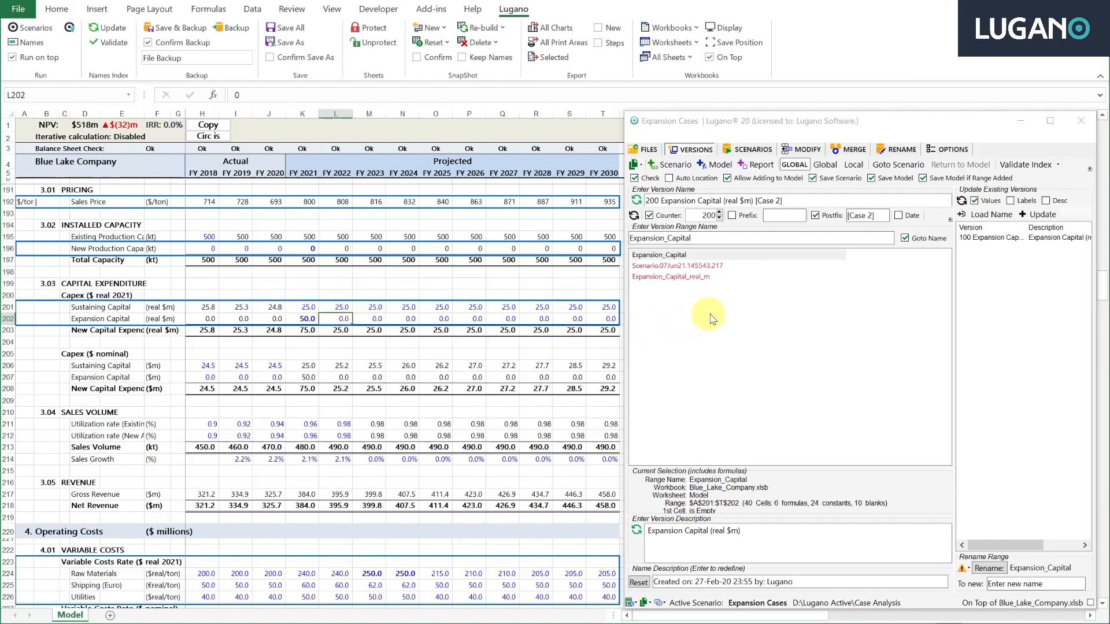
pyautogui.click(676, 258)
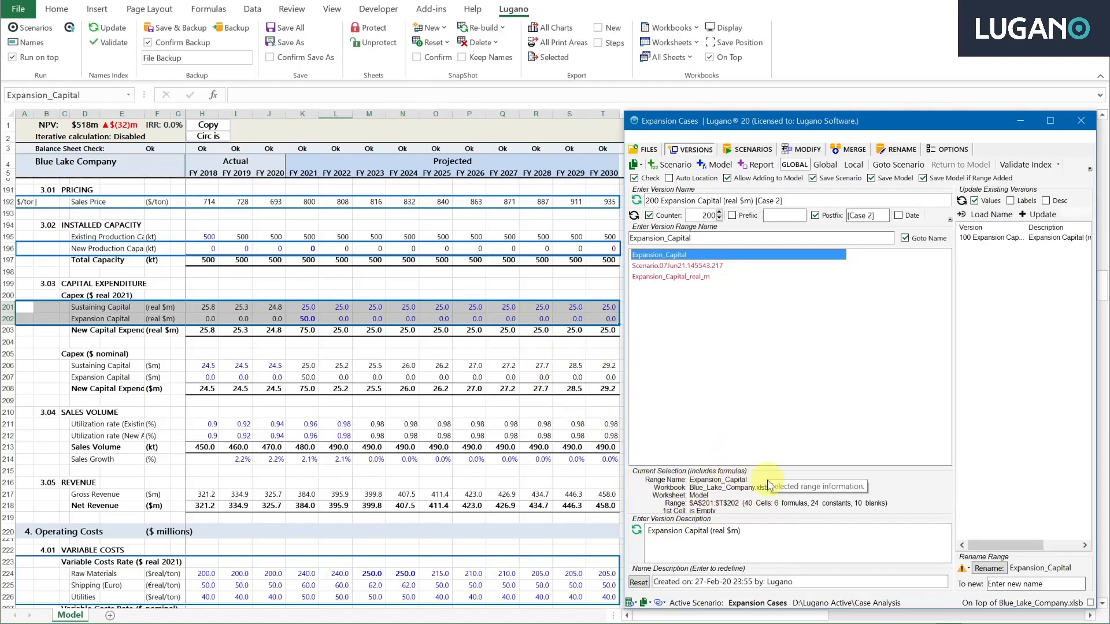
pyautogui.click(671, 166)
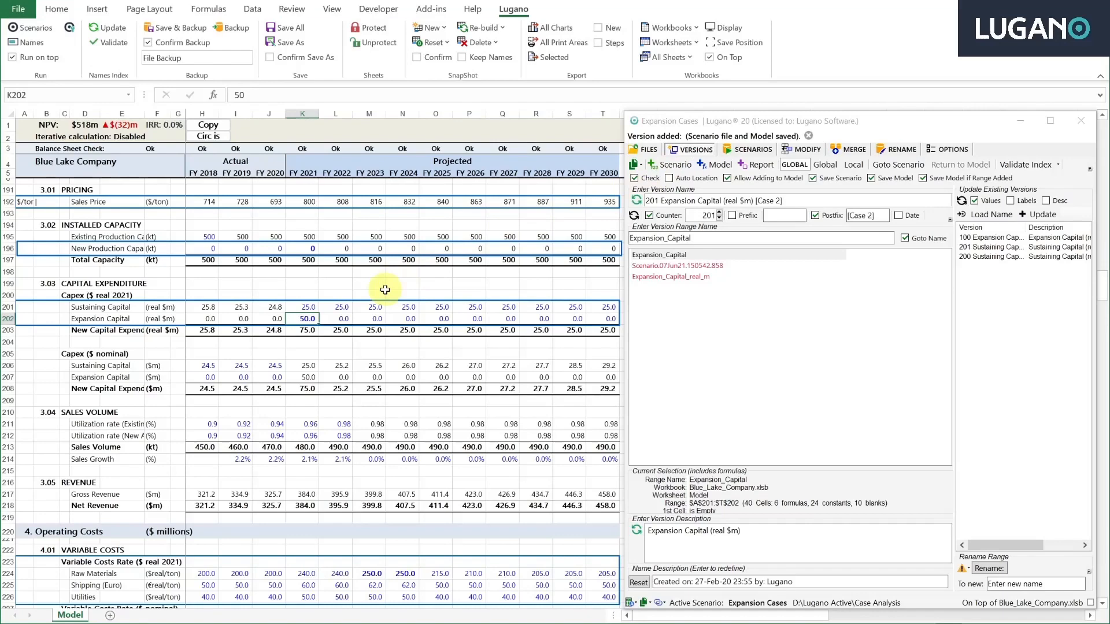
# Set the FY 2021 New Production Capacity to 60 and save its range as version 201 for Case 2
pyautogui.click(309, 248)
pyautogui.write('60')
pyautogui.press('Tab')
pyautogui.click(670, 165)
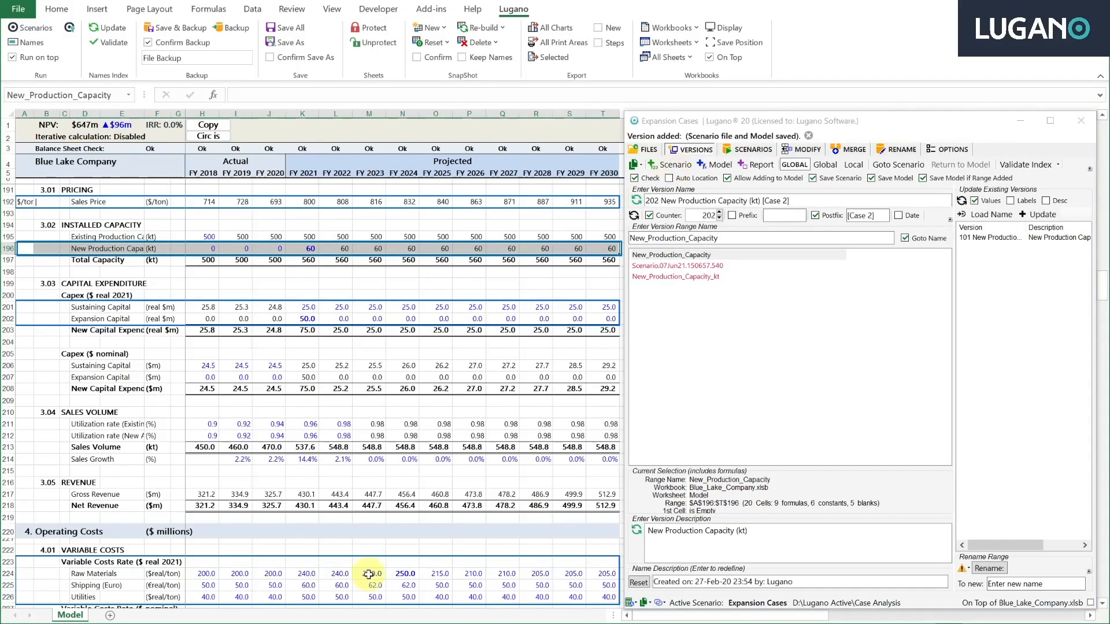
# Set Raw Materials to 240 for FY 2023 and 230 for FY 2024, and save the variable costs range as version 202
pyautogui.click(372, 574)
pyautogui.write('240')
pyautogui.press('Tab')
pyautogui.write('230')
pyautogui.press('Tab')
pyautogui.click(682, 166)
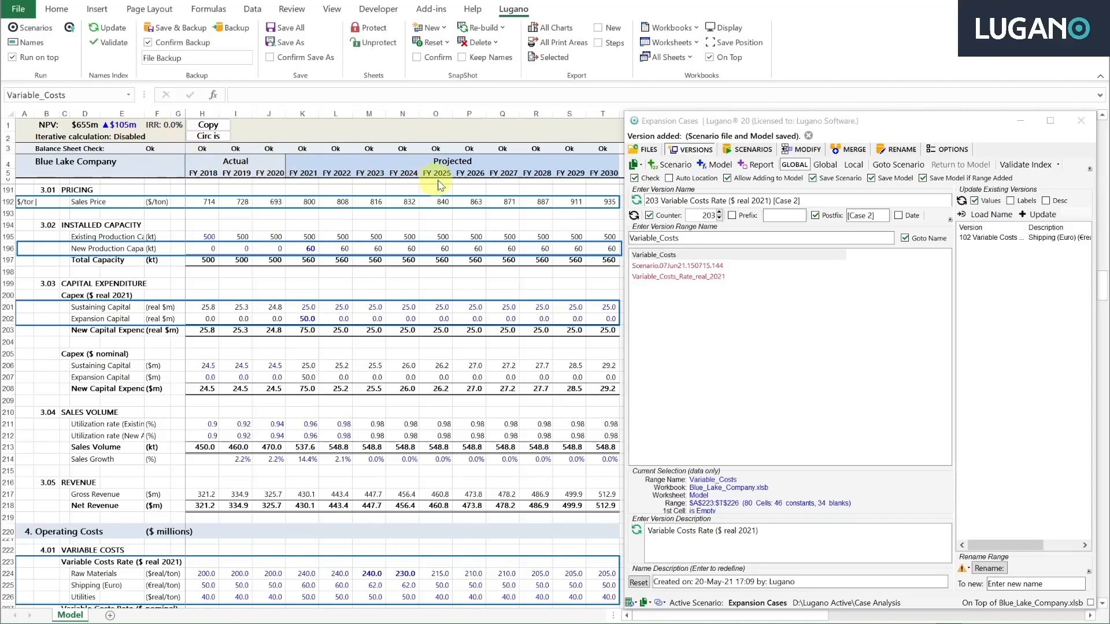
# Build a new scenario from the three 7 June versions: 200 Expansion Capital, 201 New Production Capacity and 202 Variable Costs Rate
pyautogui.click(767, 154)
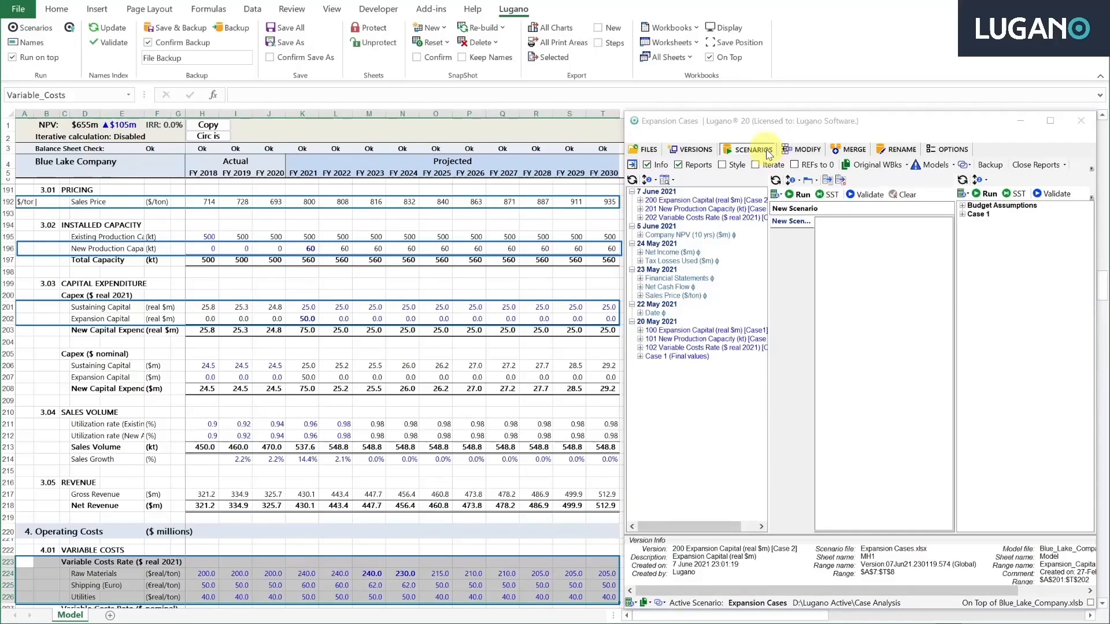
pyautogui.click(714, 201)
pyautogui.keyDown('ctrl'); pyautogui.click(717, 209); pyautogui.keyUp('ctrl')
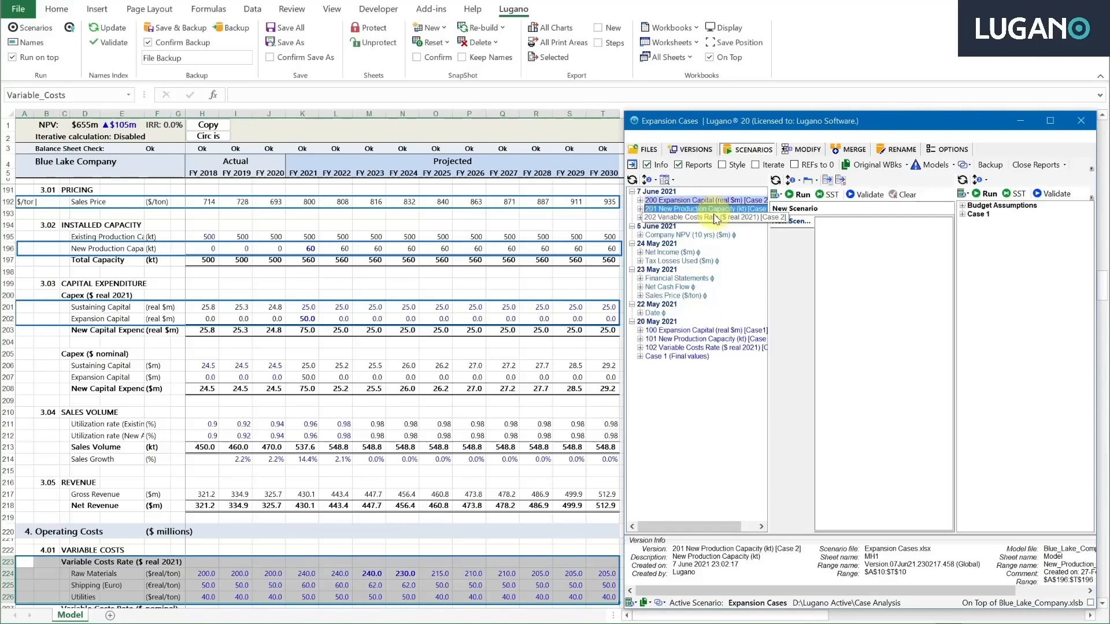
pyautogui.keyDown('ctrl'); pyautogui.click(717, 218); pyautogui.keyUp('ctrl')
pyautogui.moveTo(717, 218); pyautogui.dragTo(843, 246)
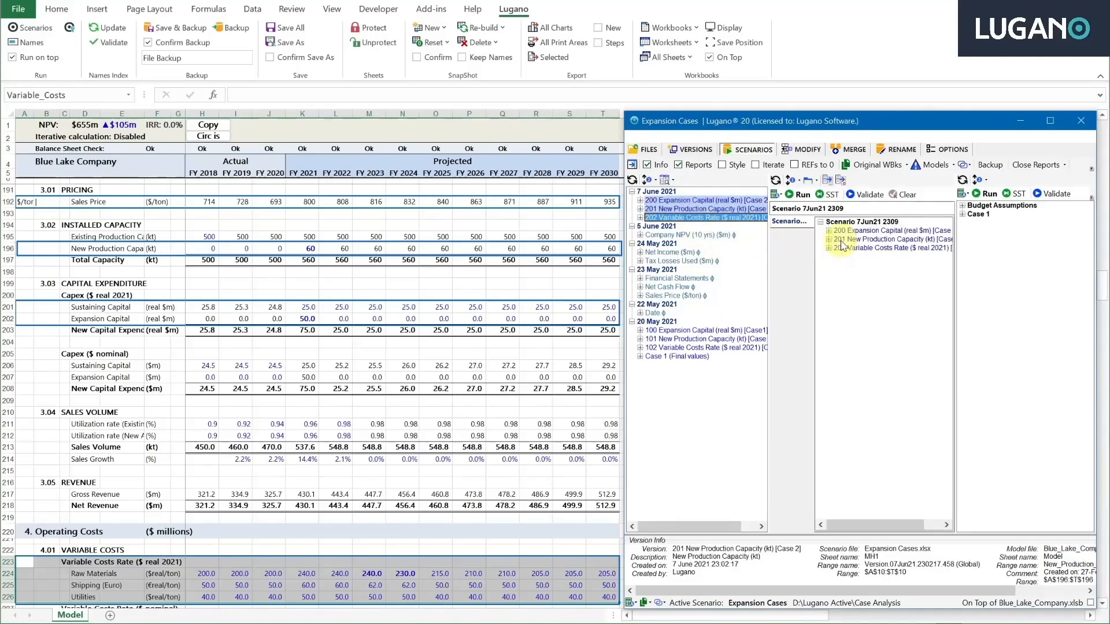
# Rename the new scenario as Case 2
pyautogui.rightClick(805, 211)
pyautogui.click(816, 232)
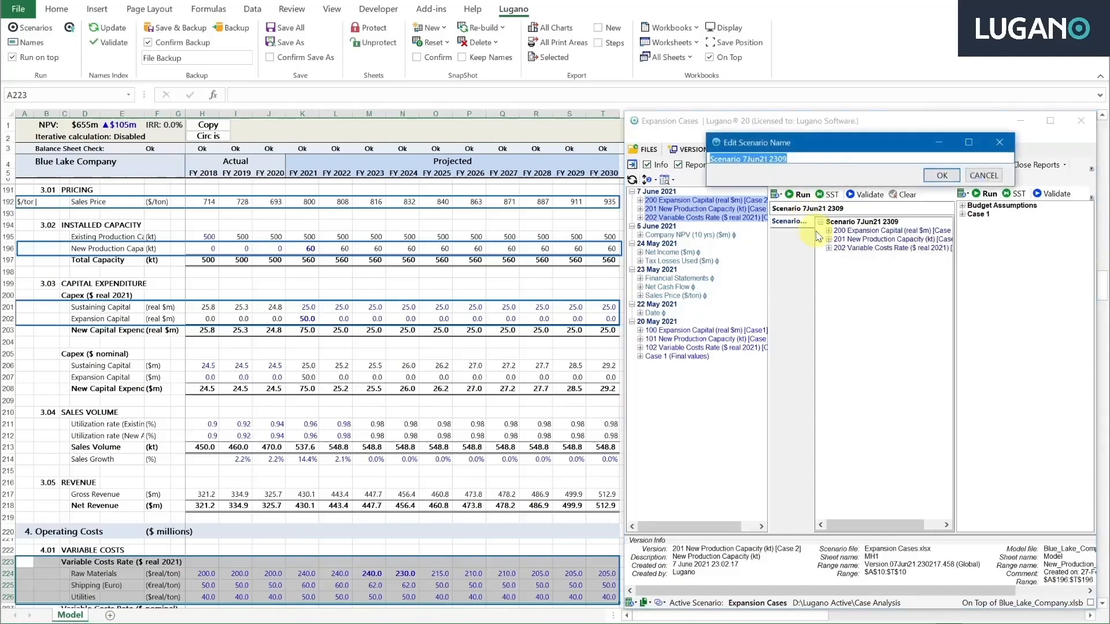
pyautogui.write('Cas')
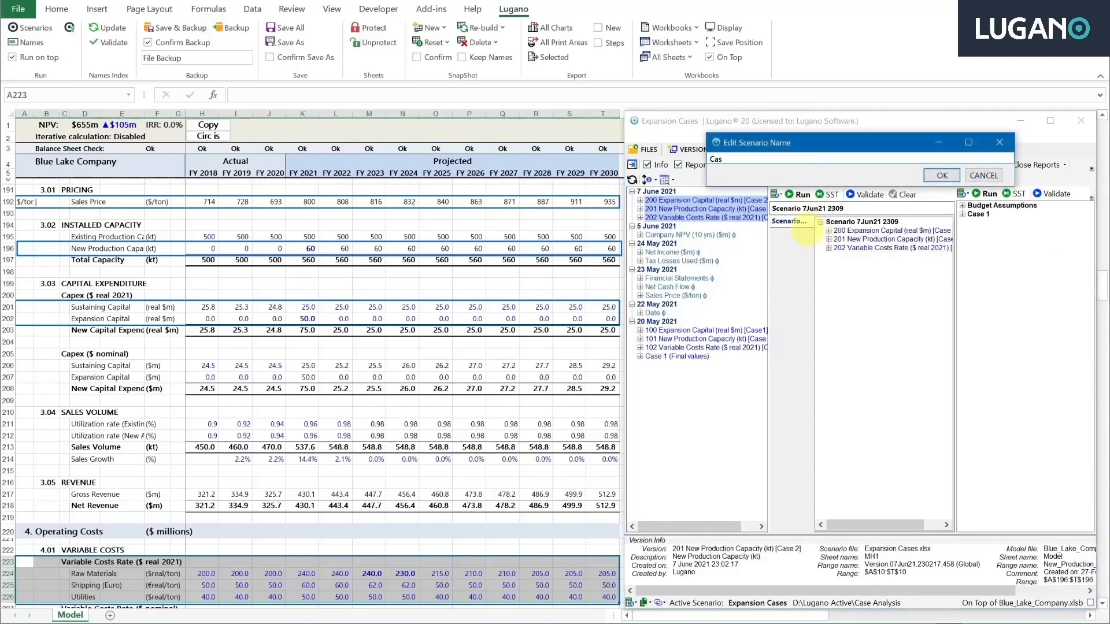
pyautogui.write('e 2')
pyautogui.click(933, 179)
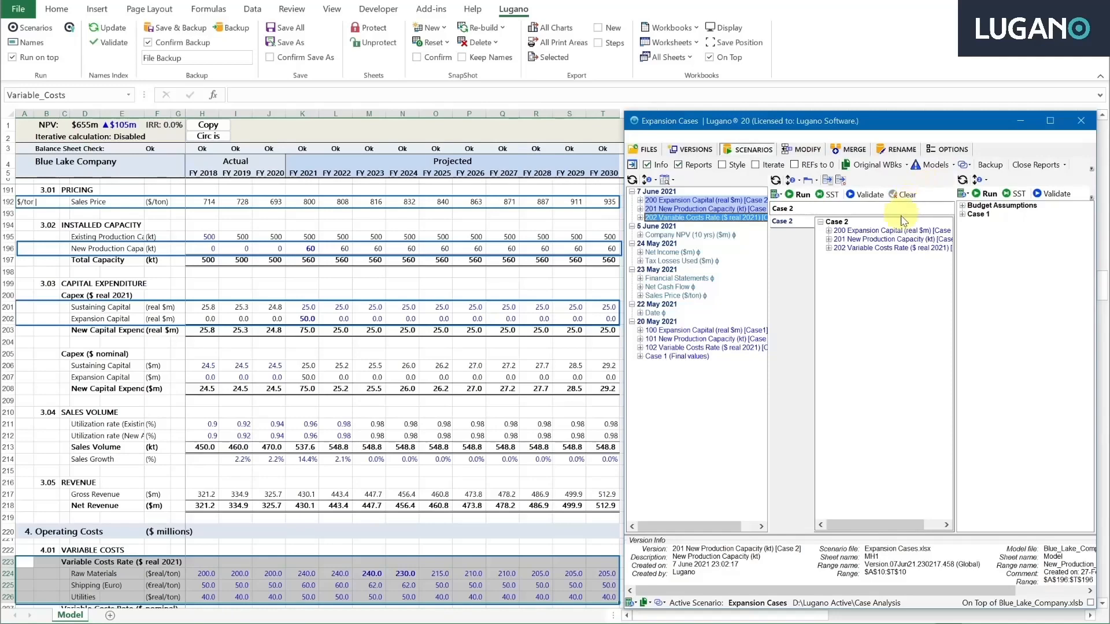
# Run the saved Case 1 scenario, and run the new Case 2 scenario after it
pyautogui.click(977, 214)
pyautogui.click(987, 196)
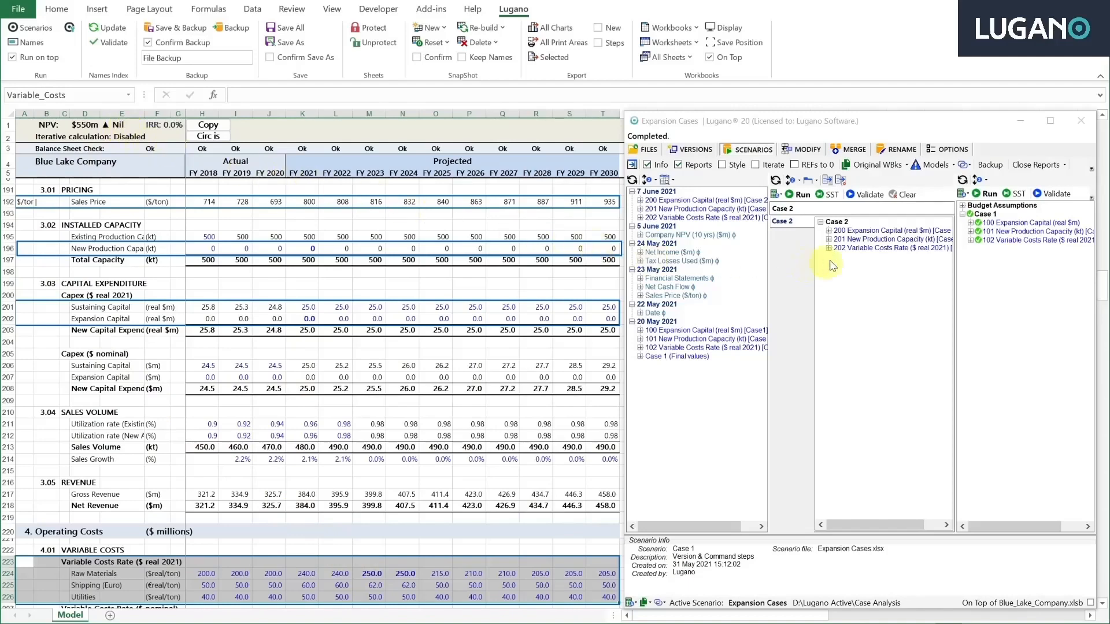
pyautogui.click(850, 232)
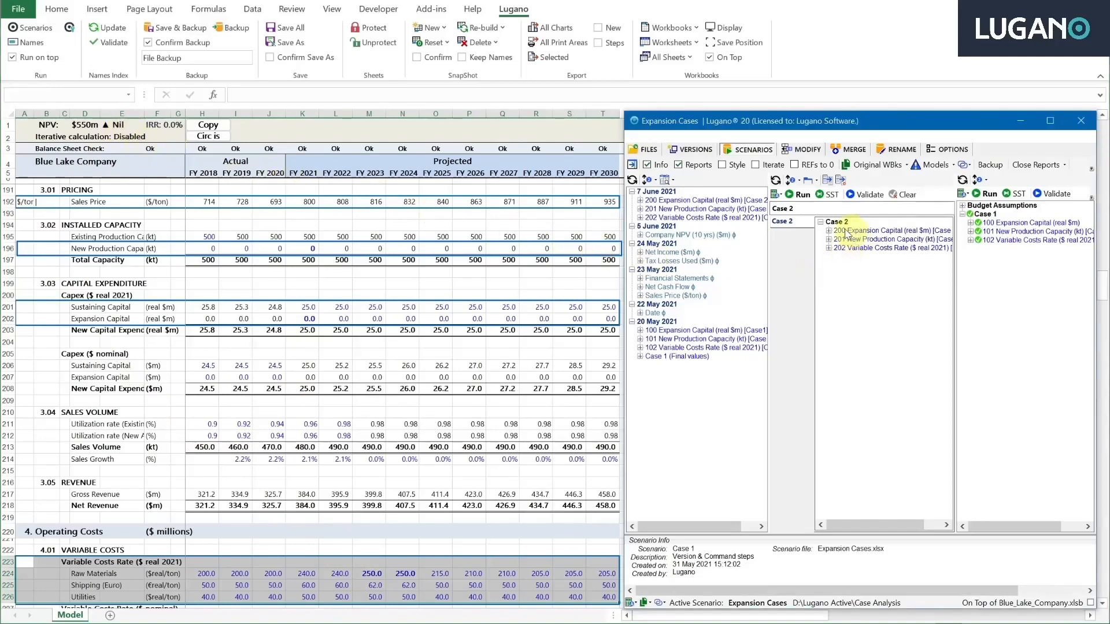
pyautogui.click(803, 195)
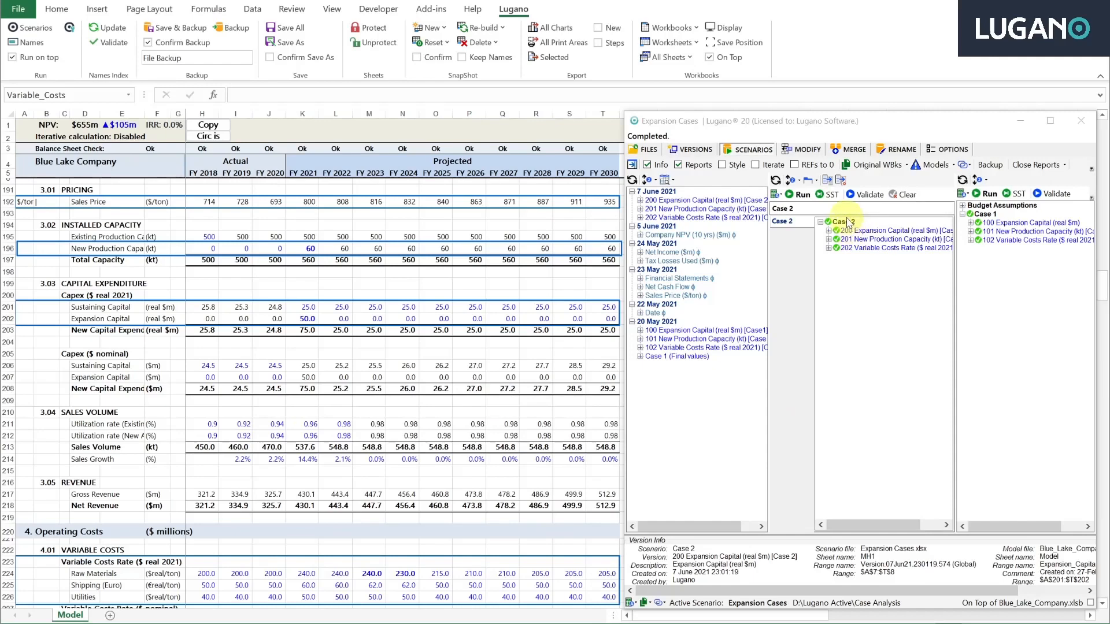
# Insert a Log All On report below Case 2, with Date as its time line and Financial Statements as its output
pyautogui.rightClick(844, 223)
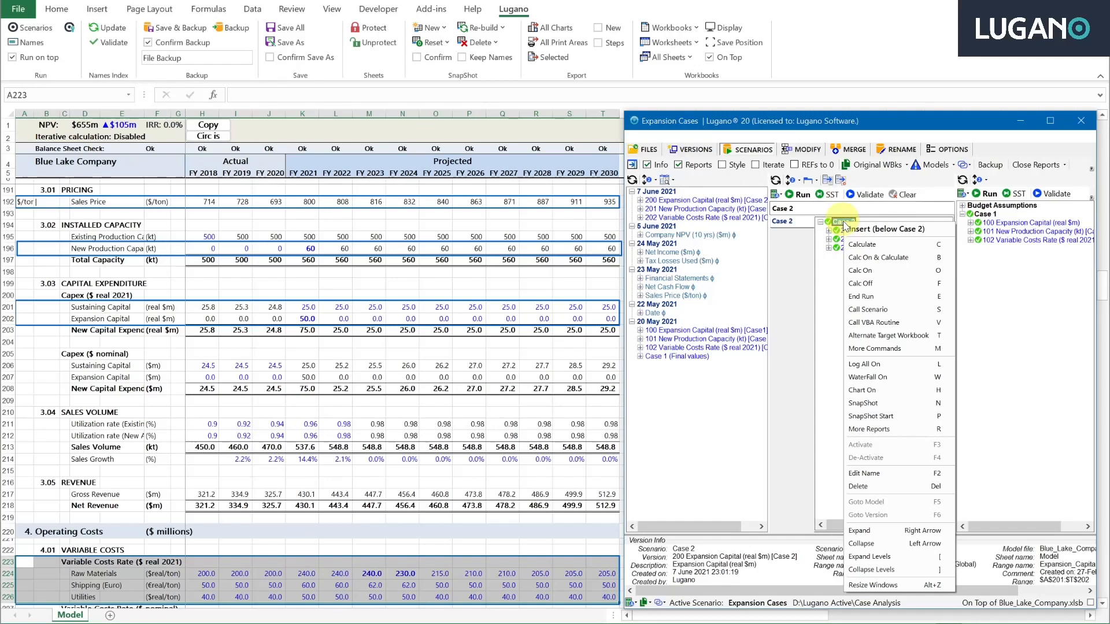
pyautogui.click(864, 364)
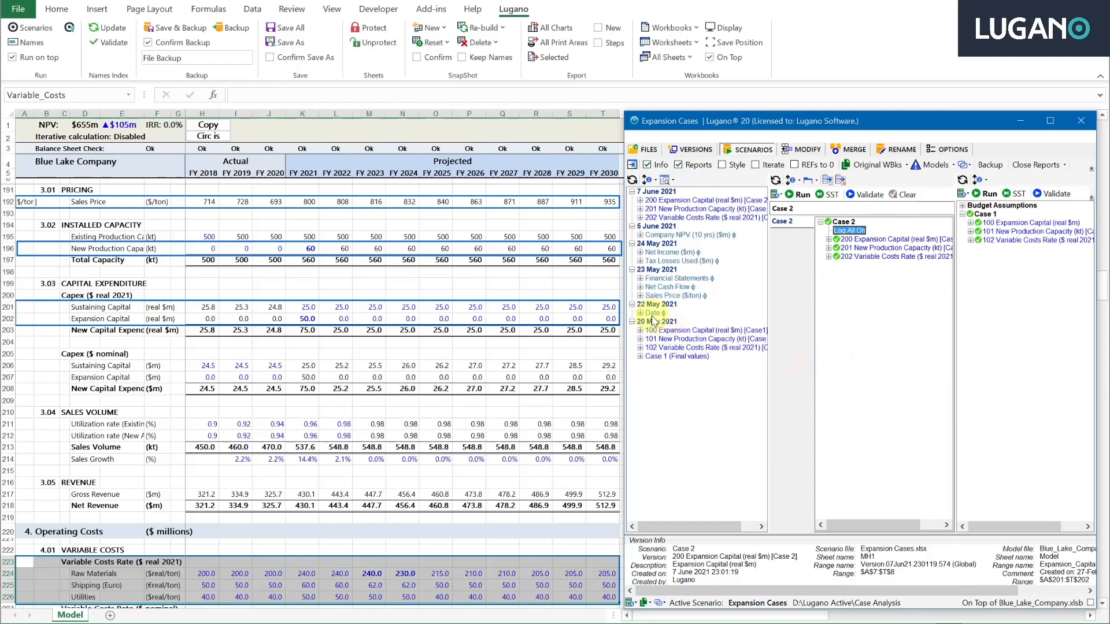
pyautogui.moveTo(654, 320); pyautogui.dragTo(848, 233)
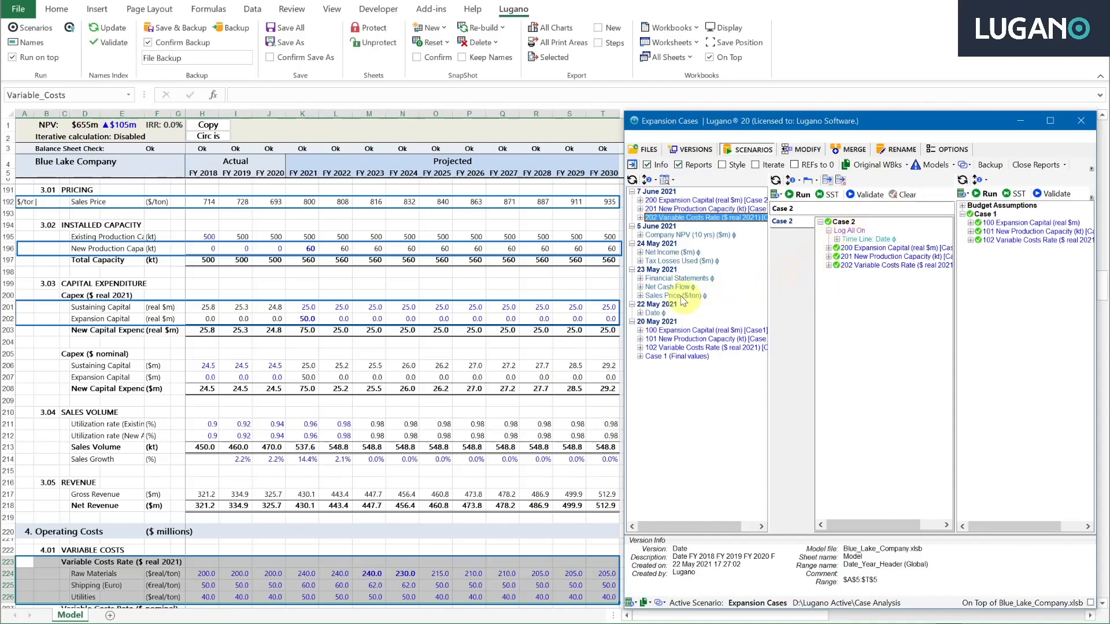
pyautogui.click(672, 280)
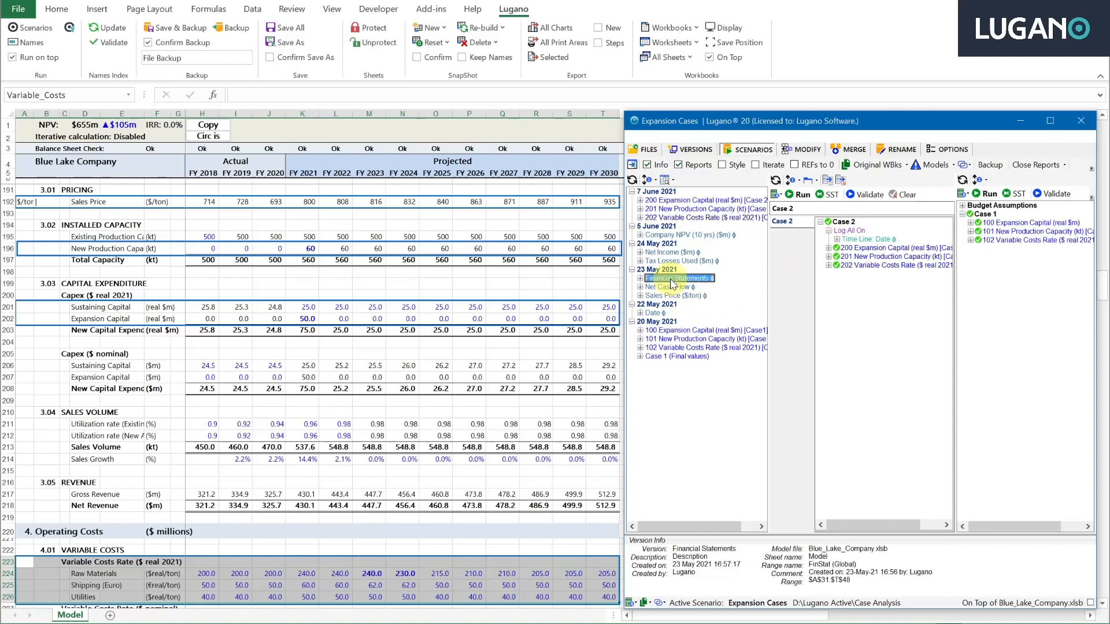
pyautogui.rightClick(672, 284)
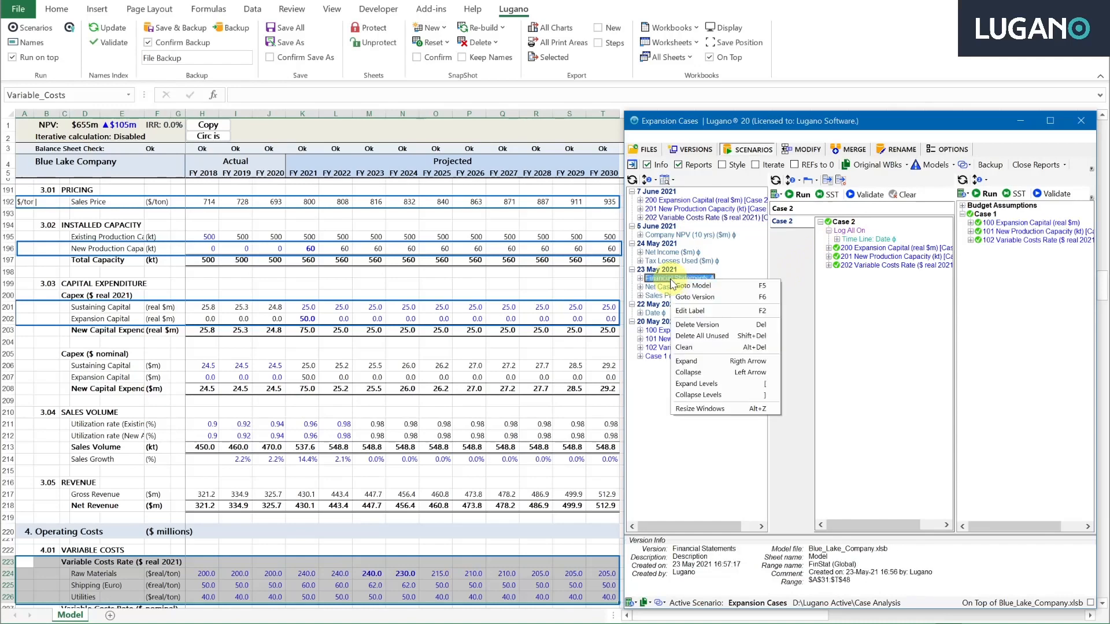
pyautogui.click(700, 287)
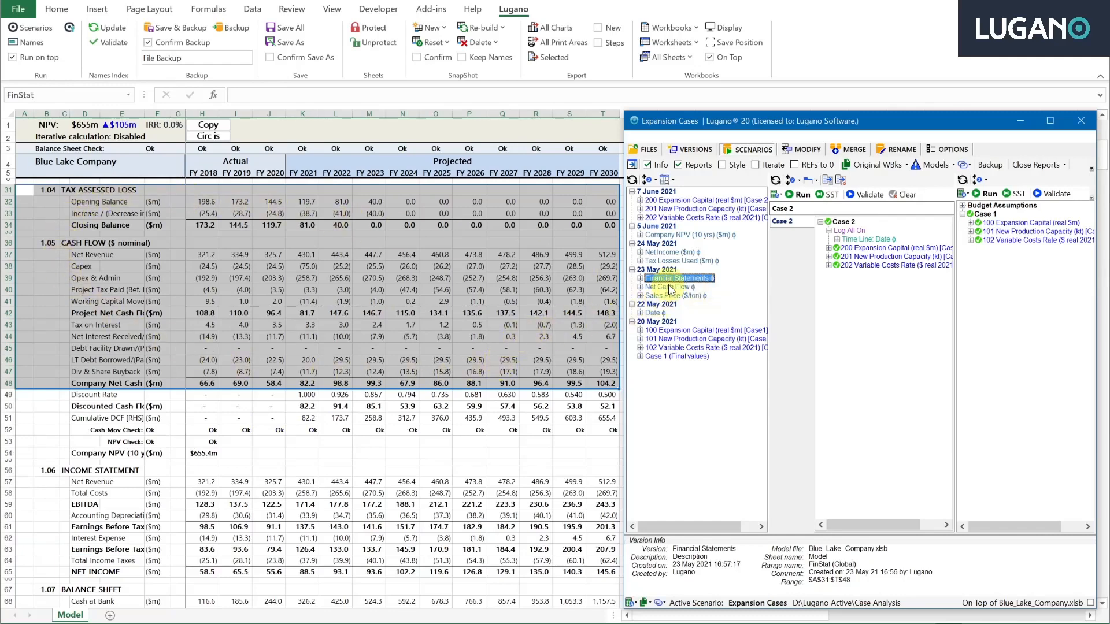
pyautogui.moveTo(670, 284); pyautogui.dragTo(860, 238)
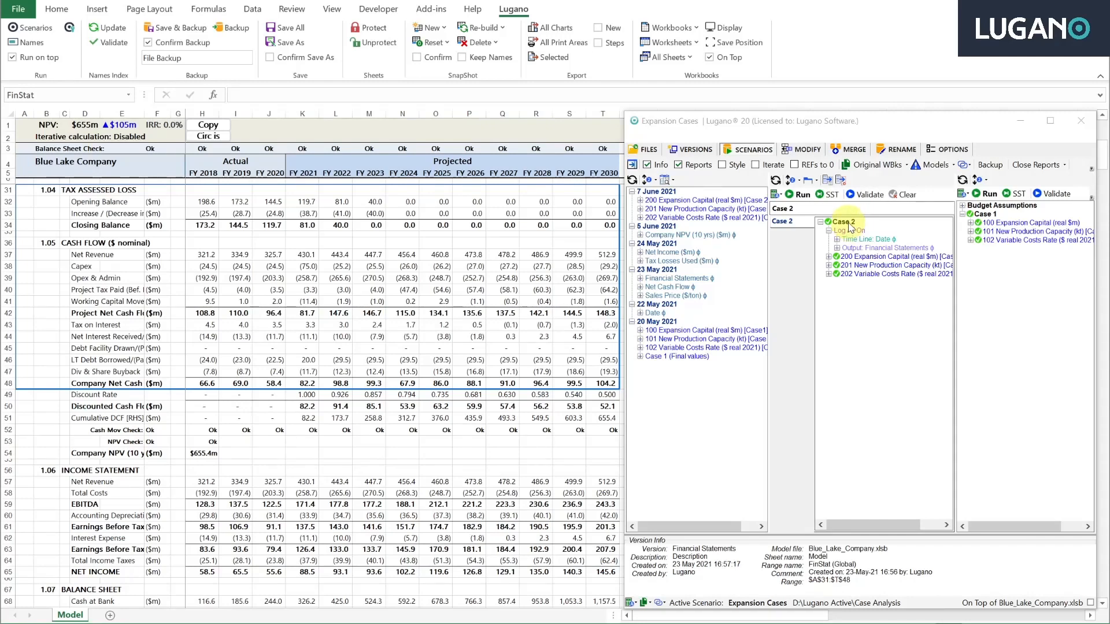
# Insert a Call Scenario command for Case 1 directly below the Case 2 heading
pyautogui.rightClick(849, 226)
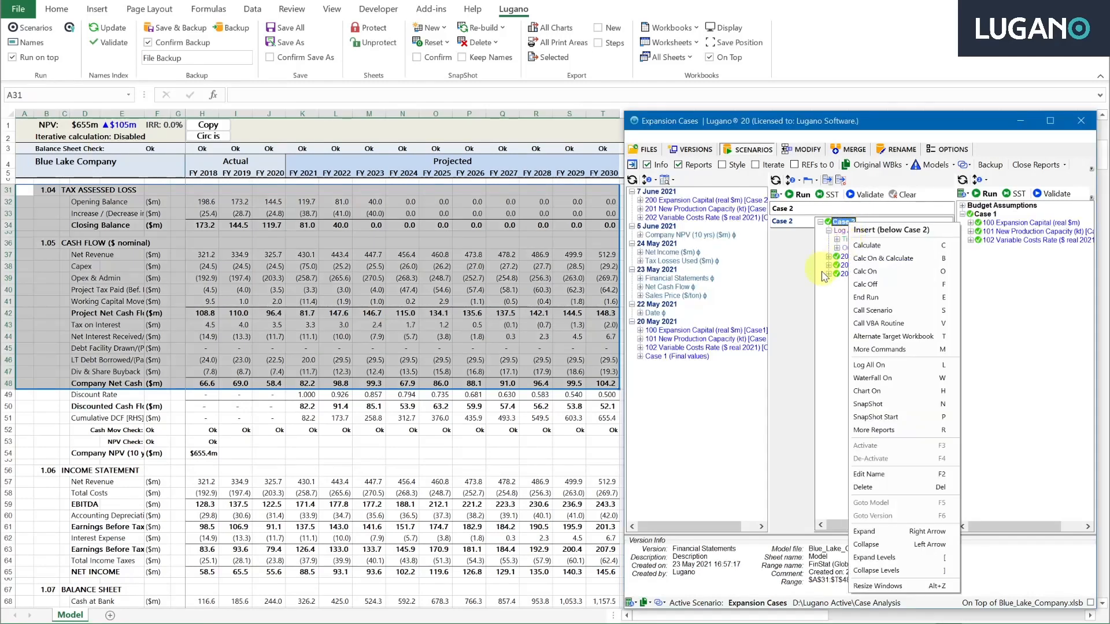
pyautogui.moveTo(862, 312)
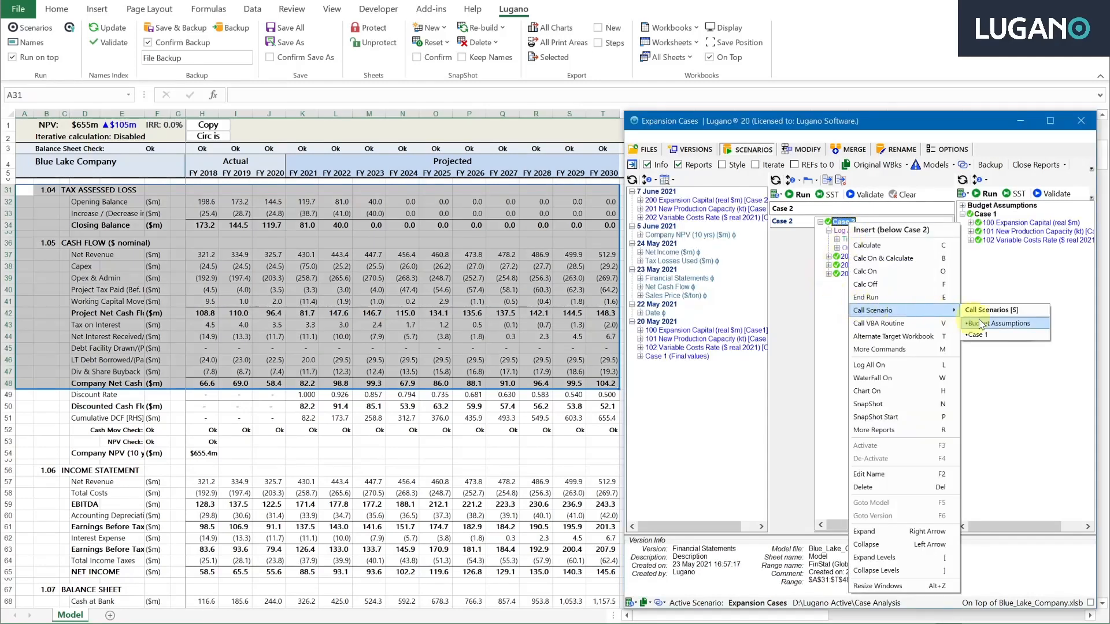
pyautogui.click(1009, 336)
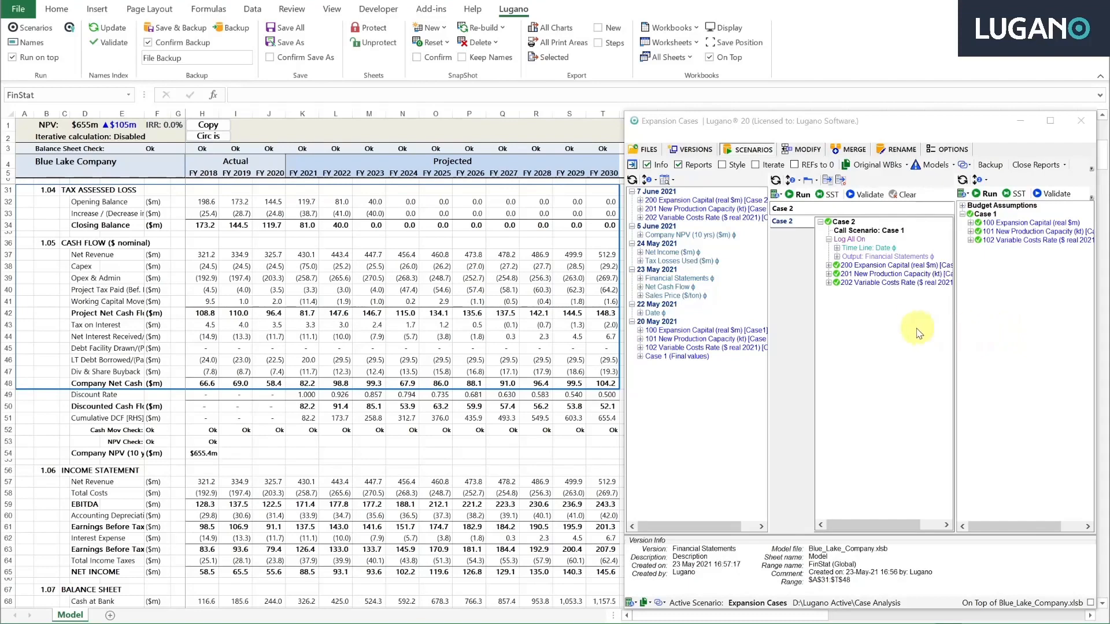
# Insert a Chart On report below the log report in Case 2, with Date as its time line
pyautogui.rightClick(840, 242)
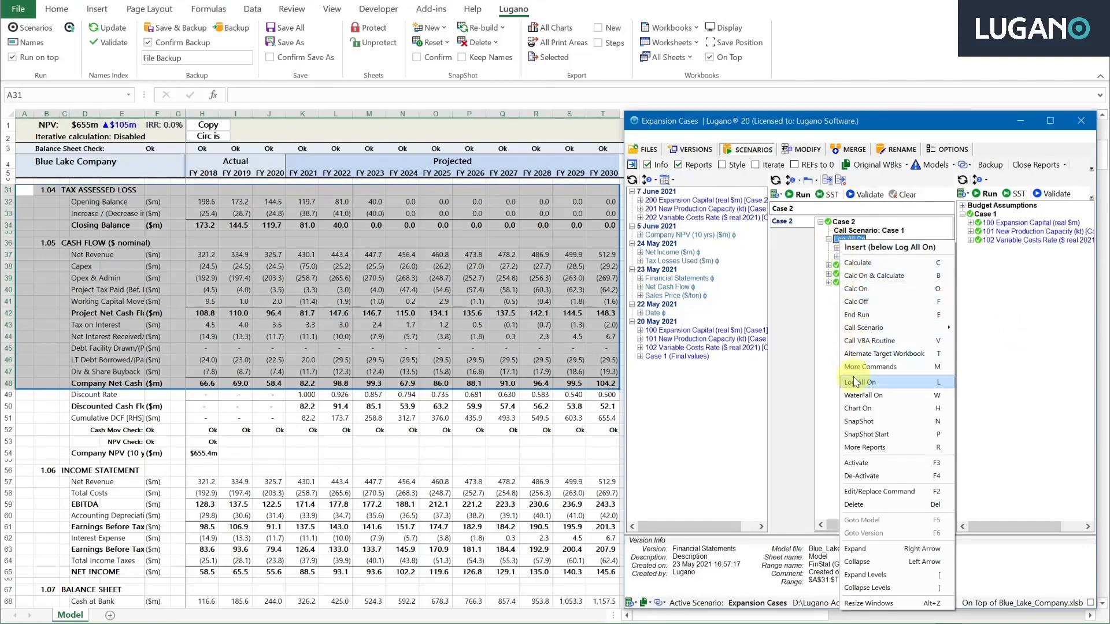
pyautogui.click(862, 409)
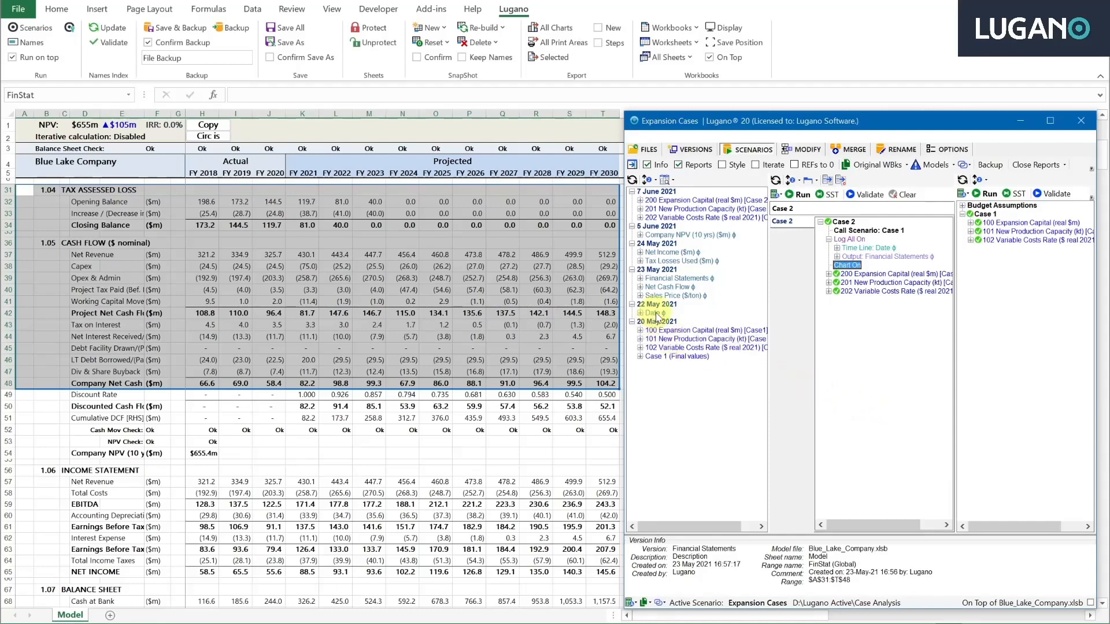
pyautogui.moveTo(657, 317); pyautogui.dragTo(846, 269)
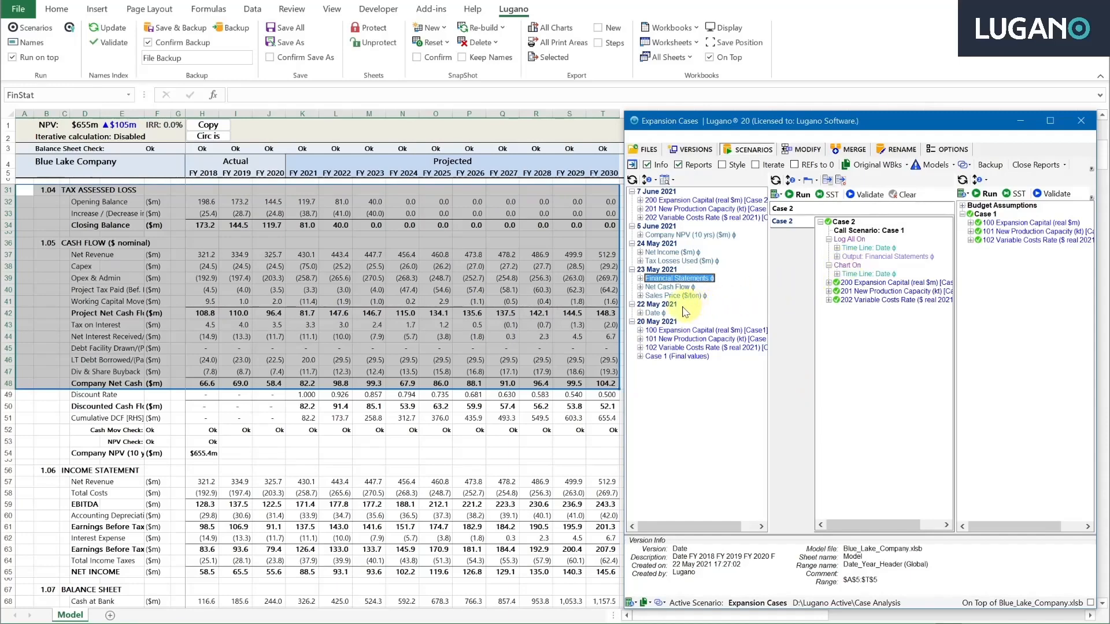
# Add Net Cash Flow, Sales Price ($/ton), Net Income ($m) and Tax Losses Used ($m) as series of the chart report
pyautogui.click(666, 288)
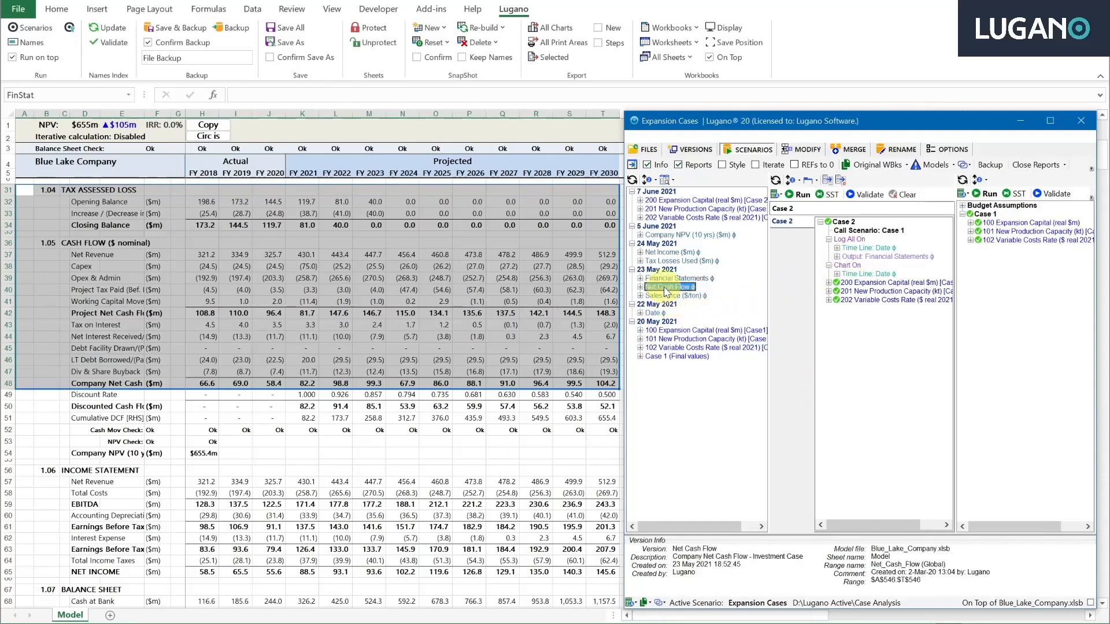
pyautogui.moveTo(667, 292); pyautogui.dragTo(850, 281)
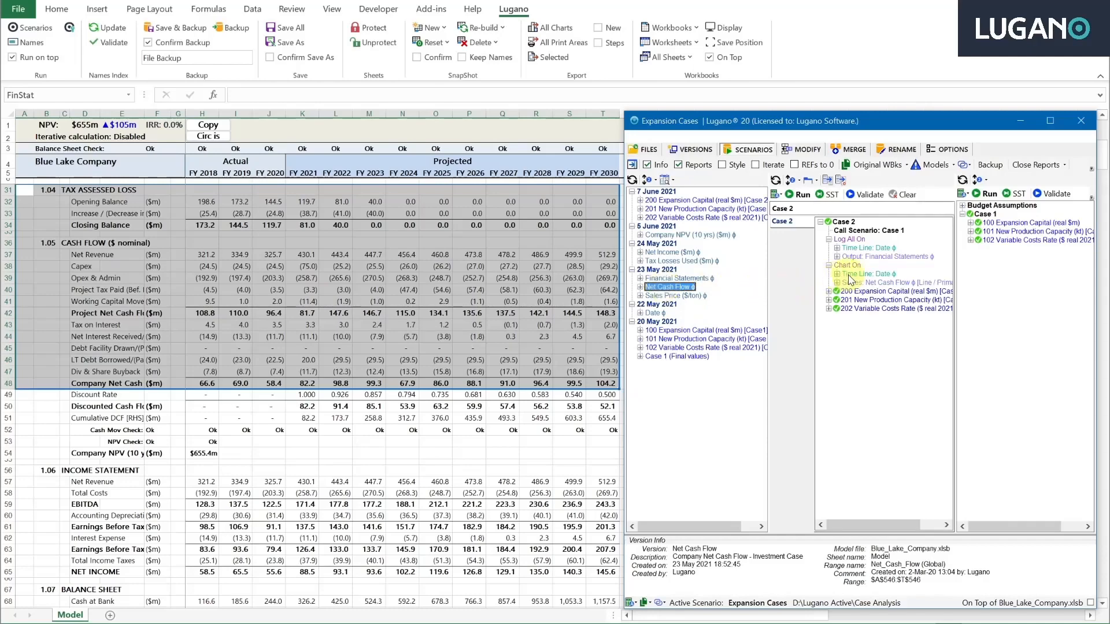
pyautogui.click(673, 296)
pyautogui.moveTo(820, 299); pyautogui.dragTo(859, 286)
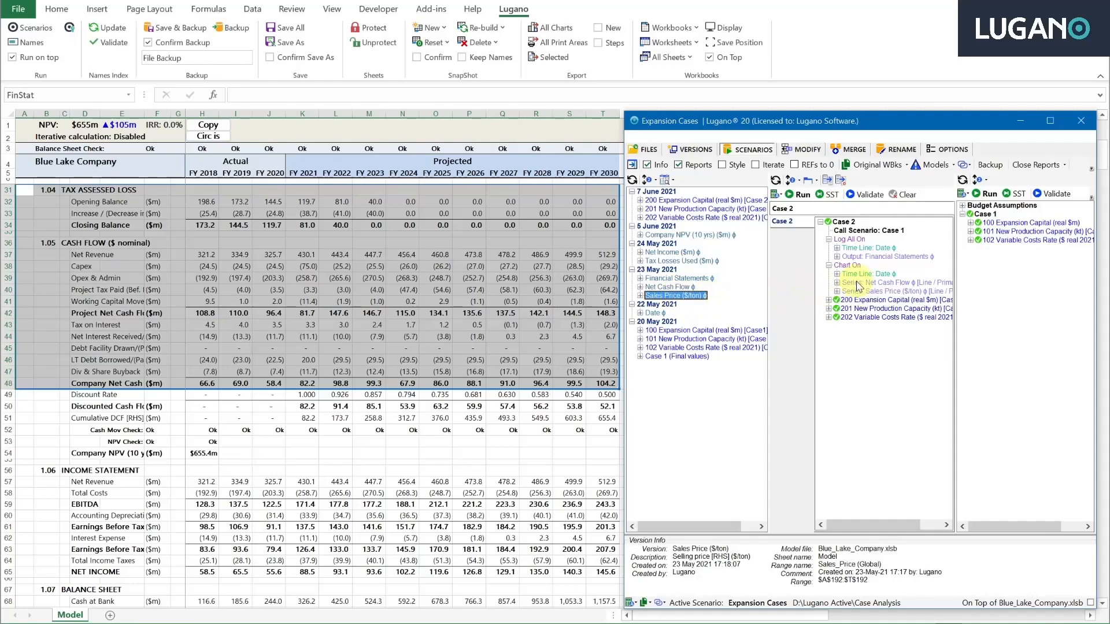
pyautogui.click(672, 252)
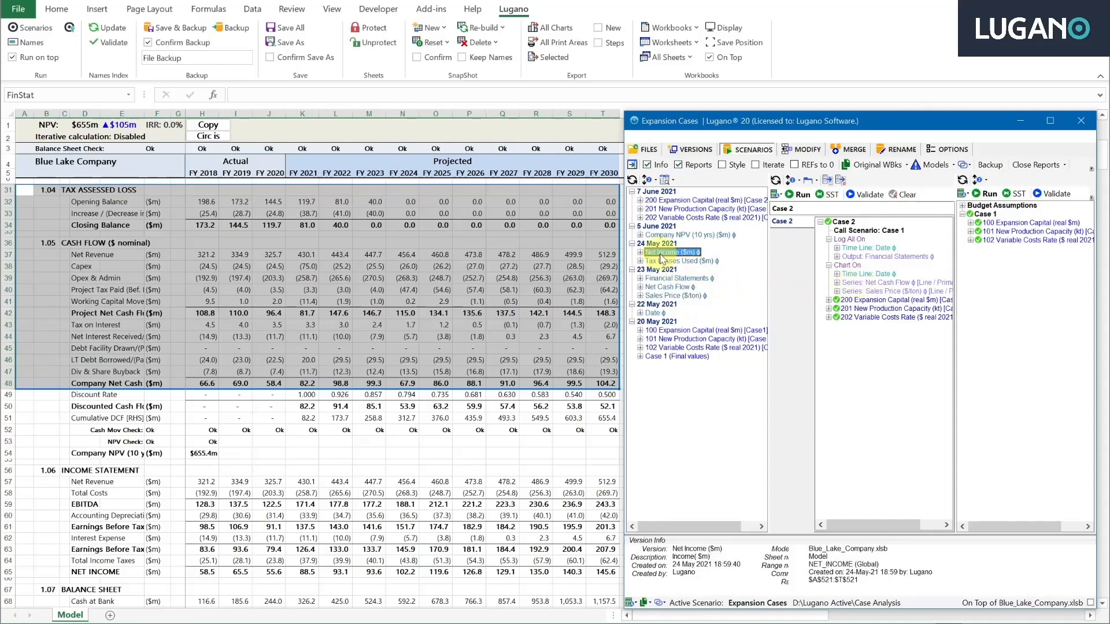
pyautogui.moveTo(825, 293); pyautogui.dragTo(842, 284)
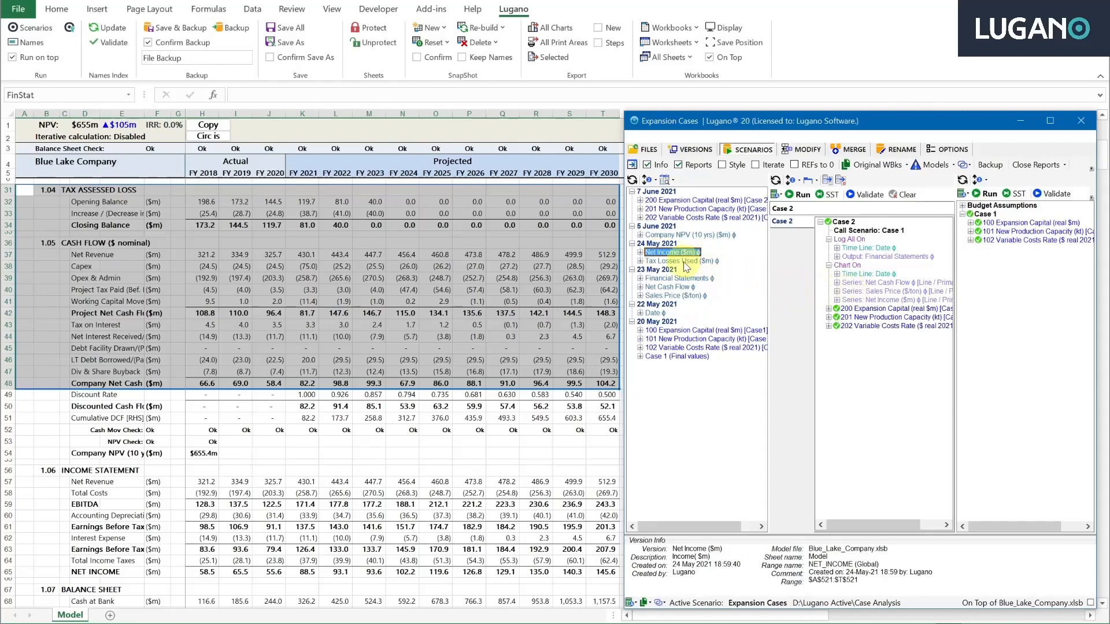
pyautogui.moveTo(678, 264); pyautogui.dragTo(857, 304)
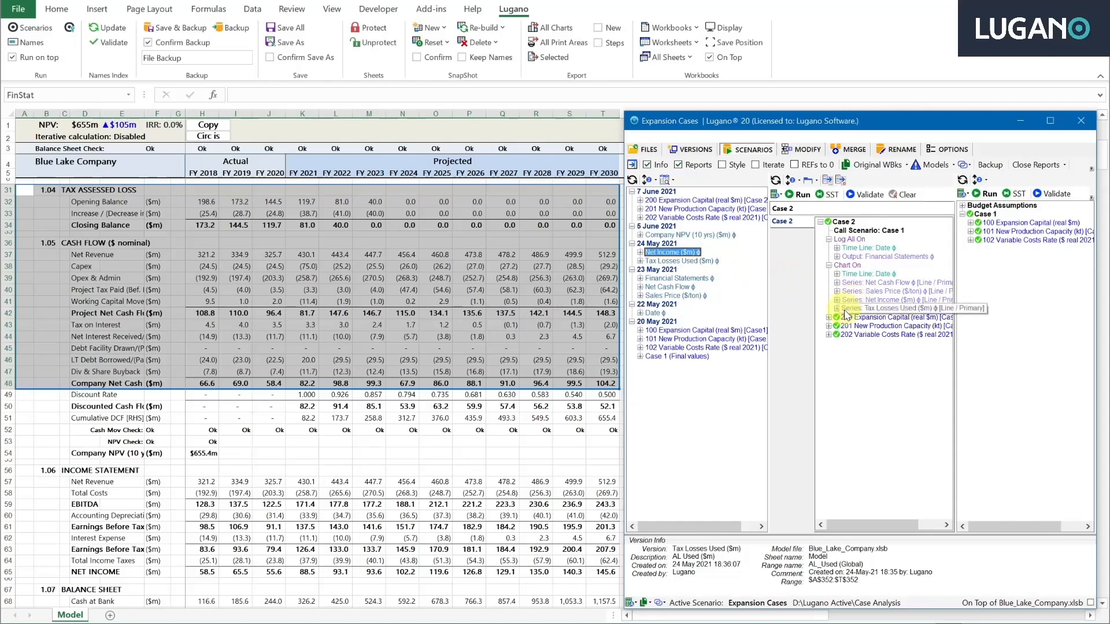
# Set the chart's Sales Price ($/ton) series to a line on the secondary axis and Tax Losses Used ($m) to stacked columns on the primary axis
pyautogui.rightClick(889, 294)
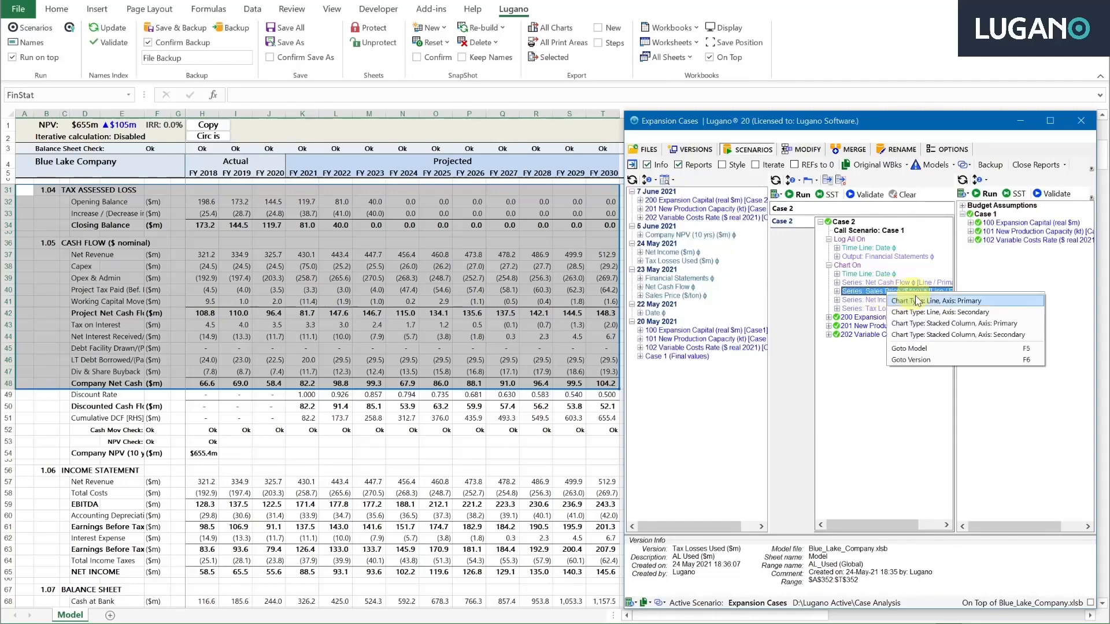
pyautogui.click(932, 313)
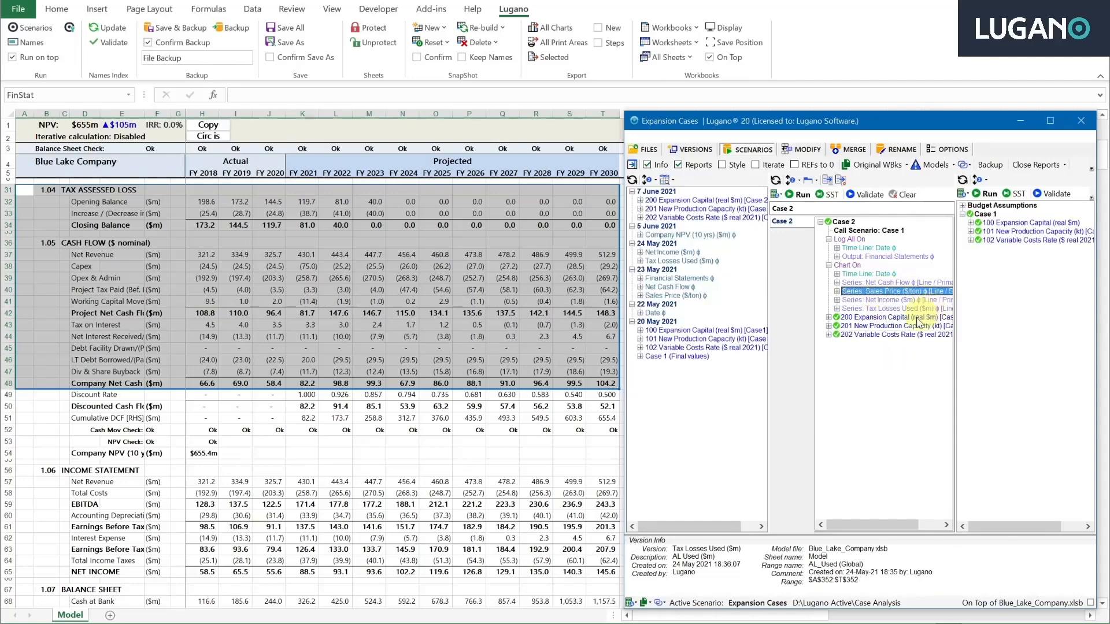
pyautogui.rightClick(905, 310)
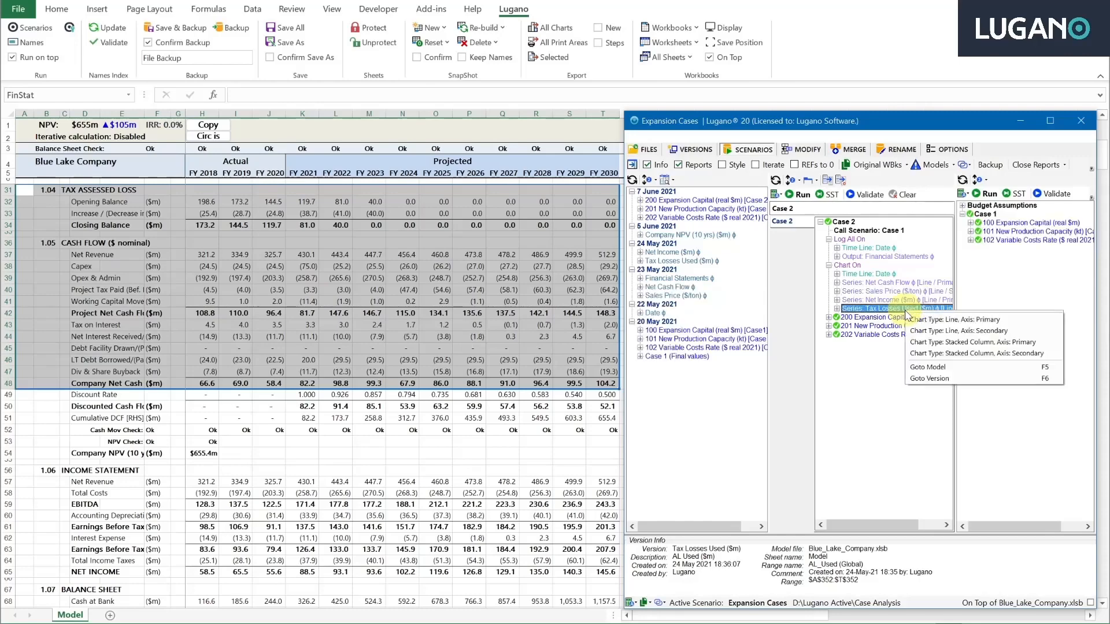
pyautogui.click(950, 342)
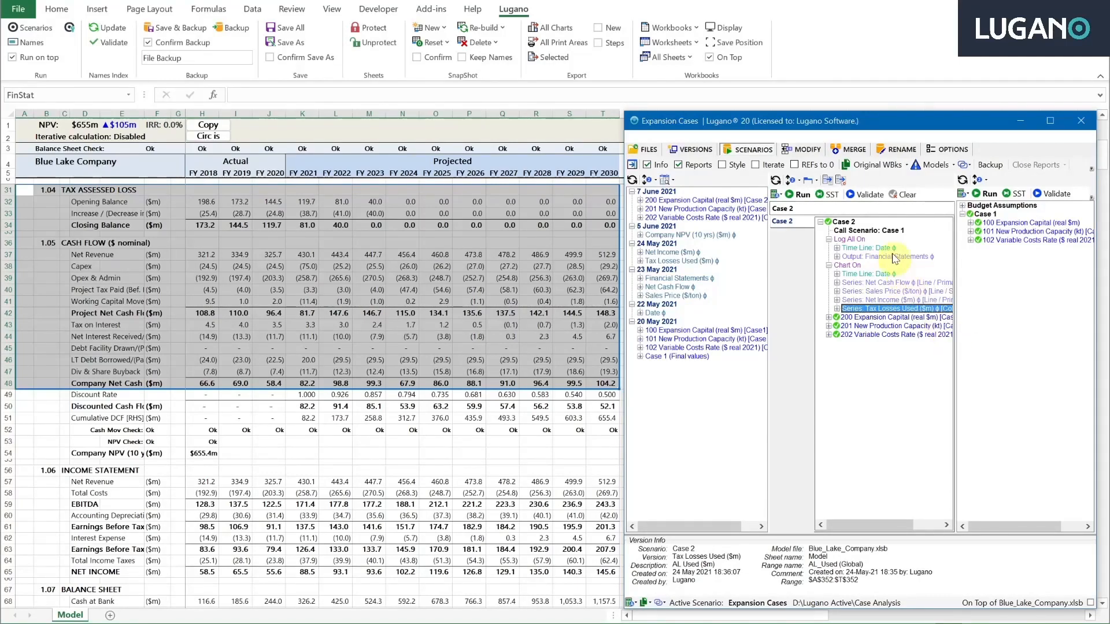
# Clear the run progress icons and run the Case 2 scenario
pyautogui.click(900, 194)
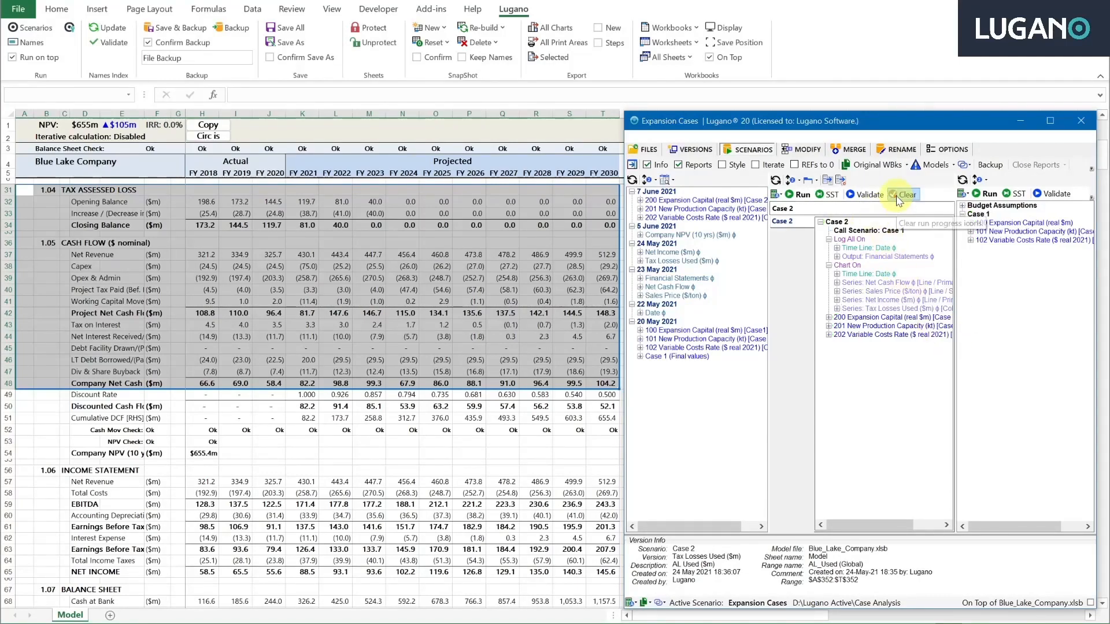
pyautogui.click(801, 196)
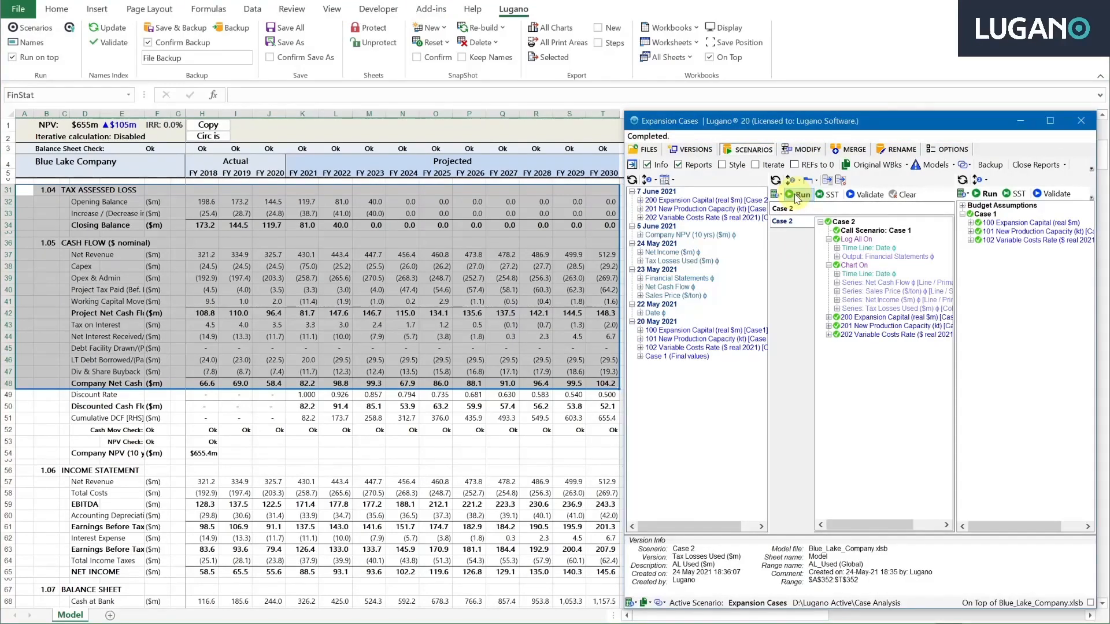
# Open the Case 2 LogAllOn report workbook and review its 200 Expansion Capital, 201 New Production Capacity and 202 Variable Costs Rate sheets
pyautogui.click(604, 125)
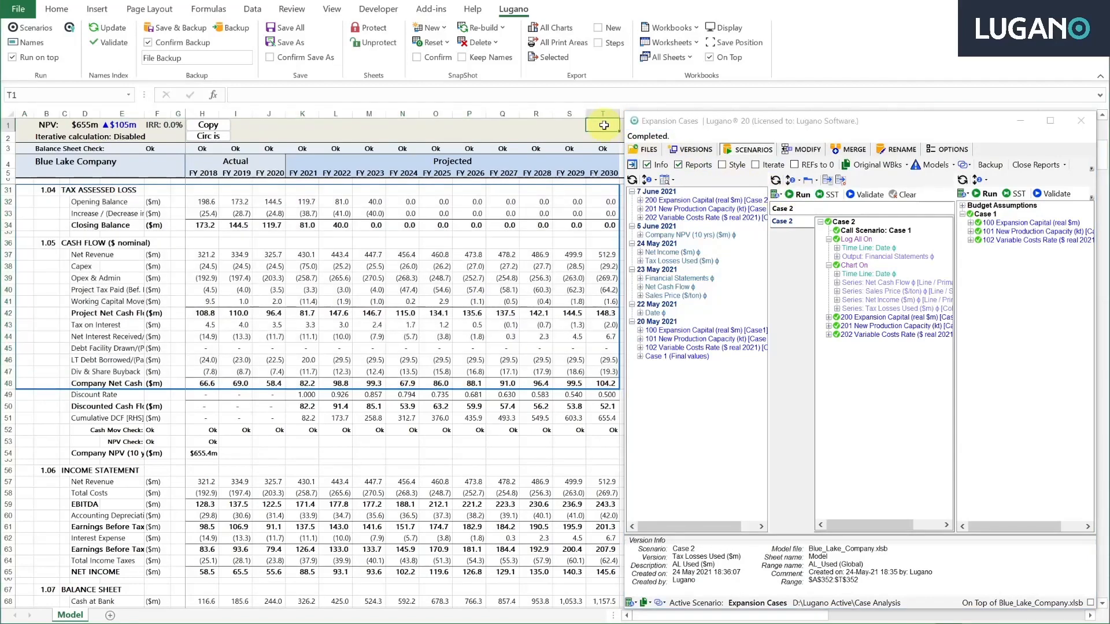
pyautogui.click(672, 31)
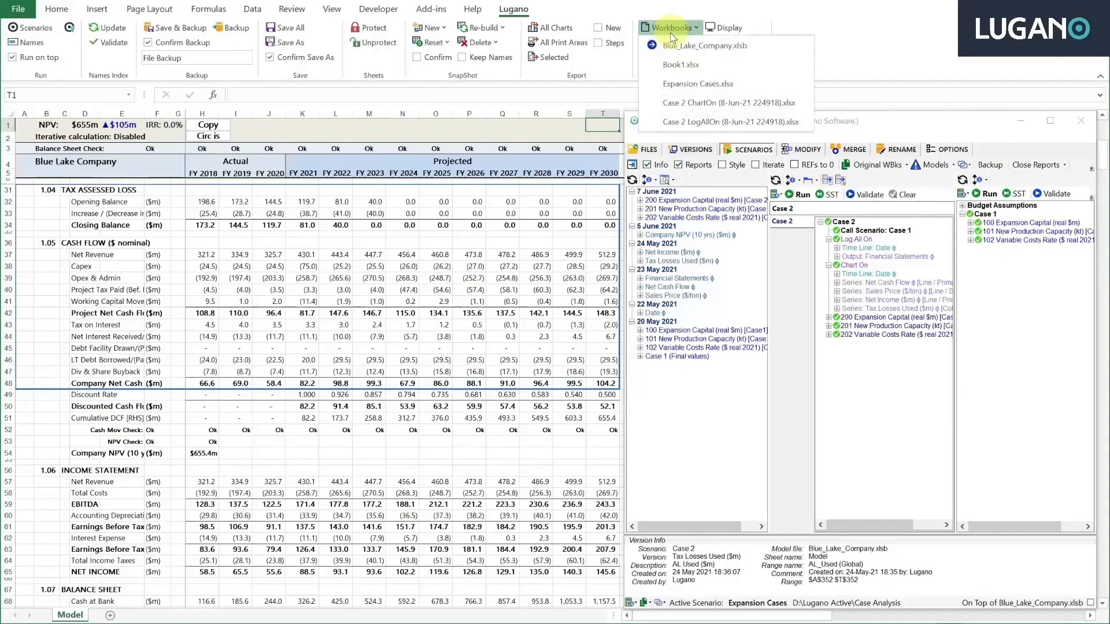
pyautogui.click(706, 125)
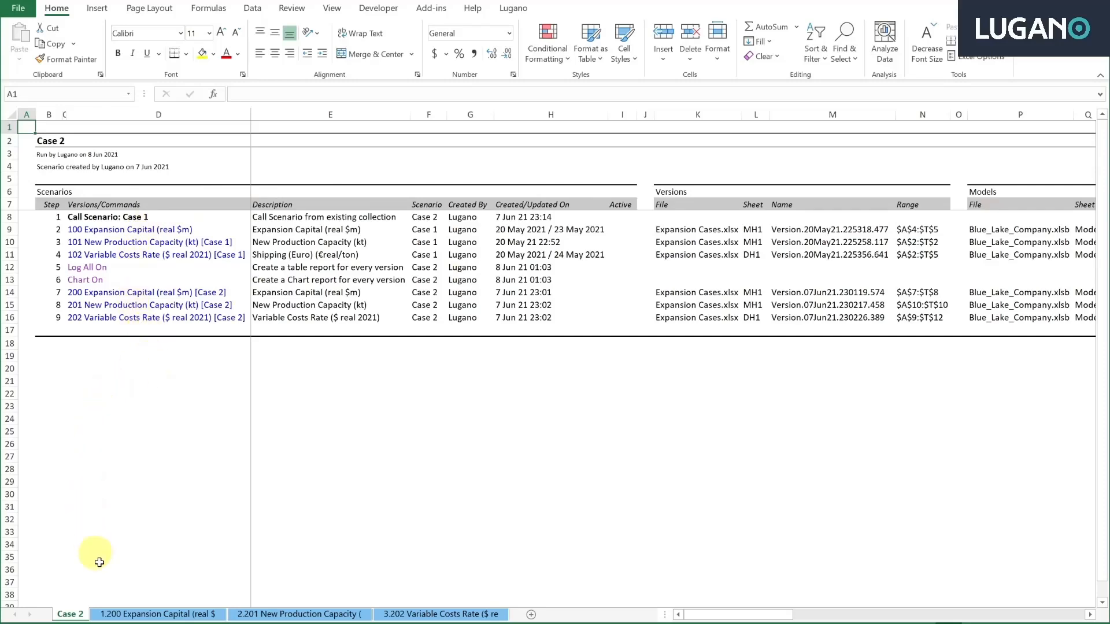
pyautogui.click(150, 615)
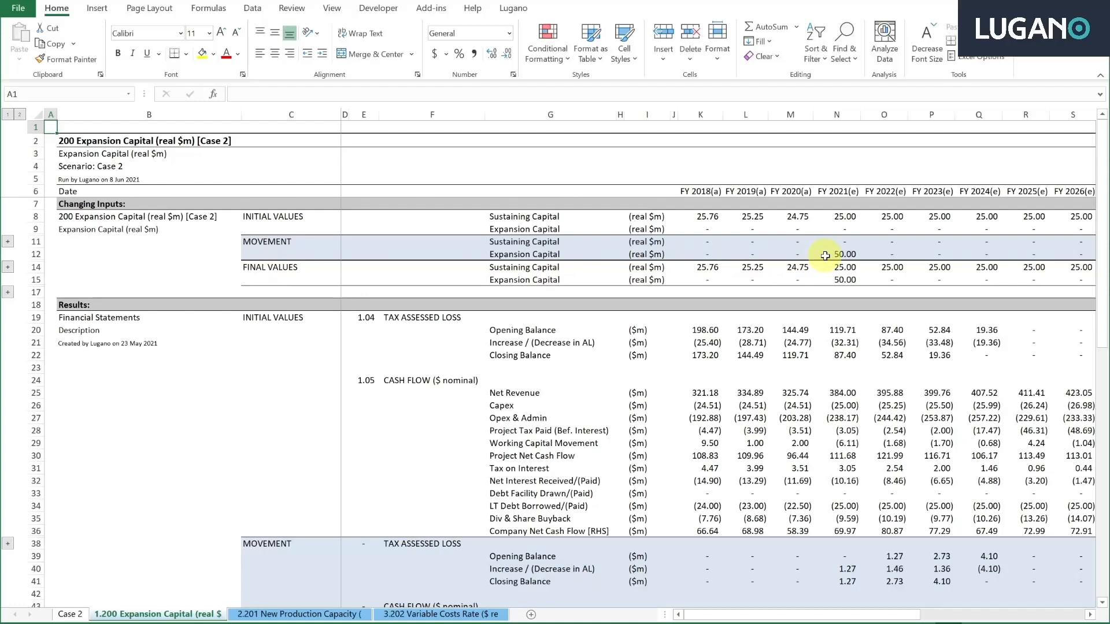
pyautogui.click(321, 617)
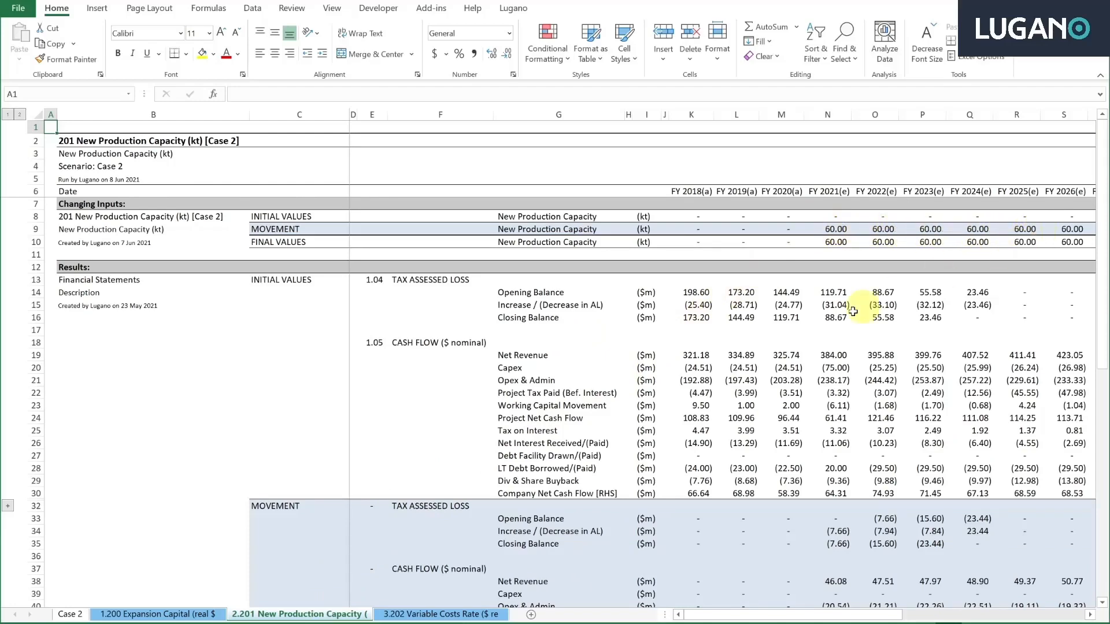
pyautogui.click(484, 617)
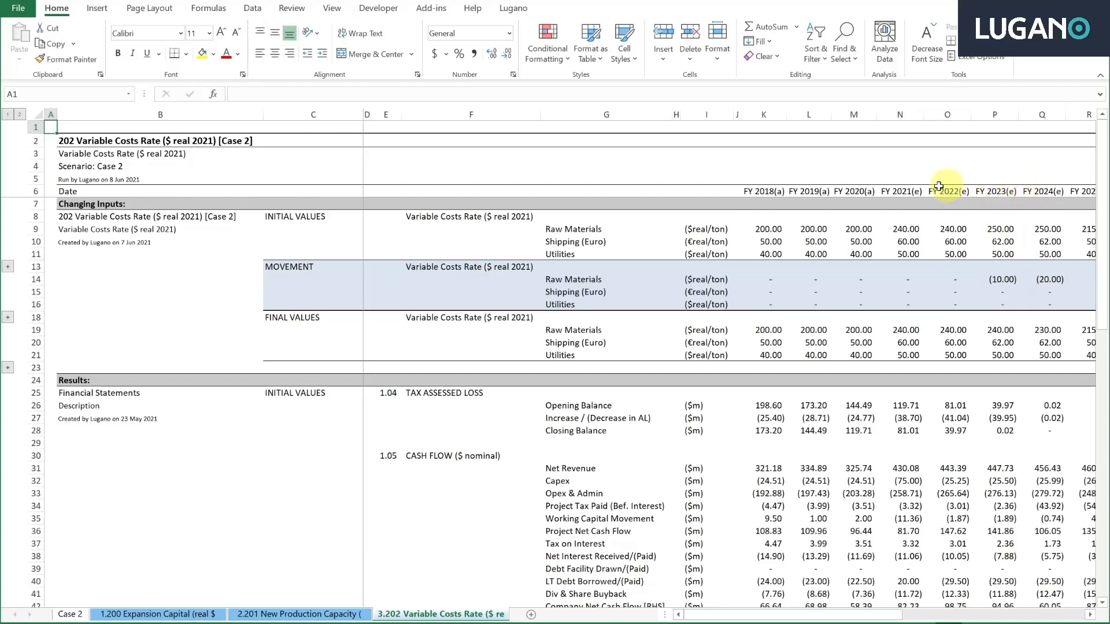
# Open the Case 2 ChartOn report workbook and examine net cash flow, net income and tax losses used in the 202 Variable Costs Rate chart
pyautogui.click(508, 11)
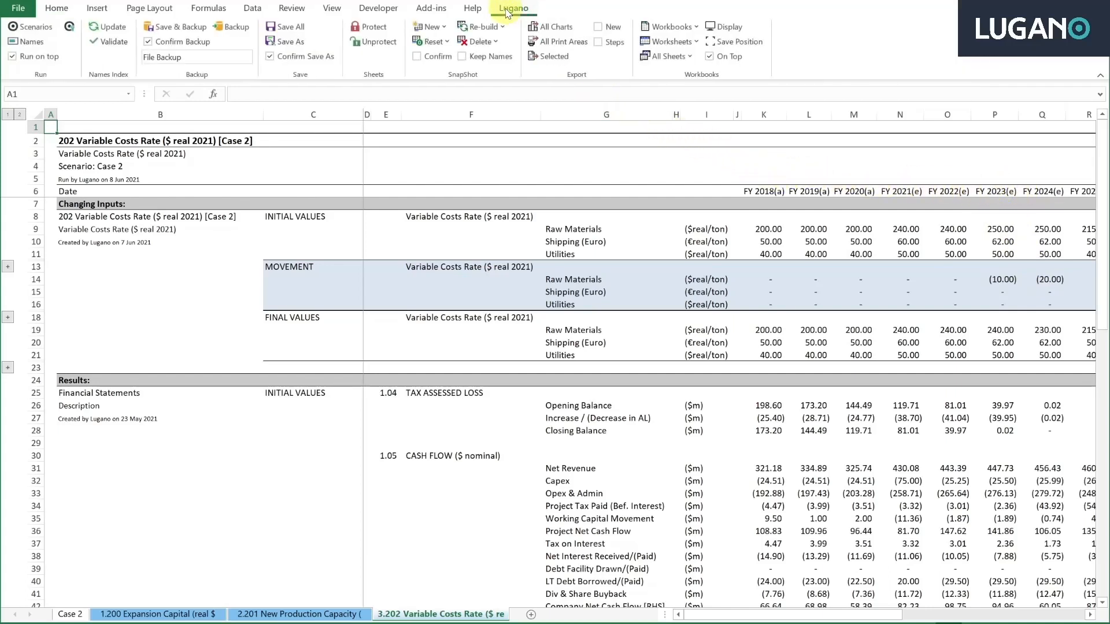
pyautogui.click(669, 27)
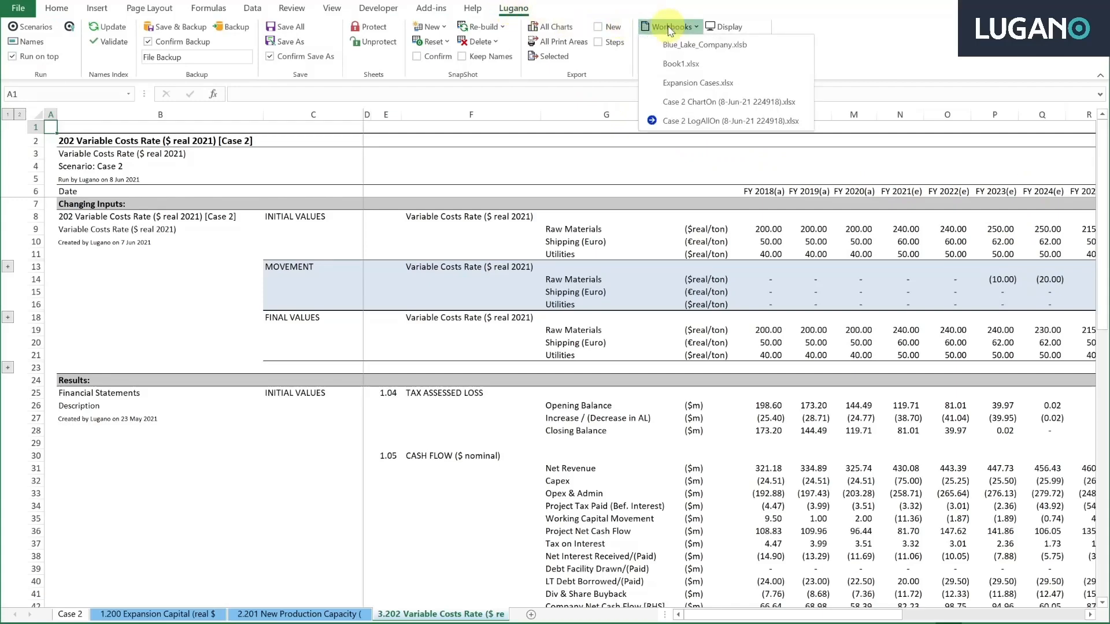
pyautogui.click(693, 104)
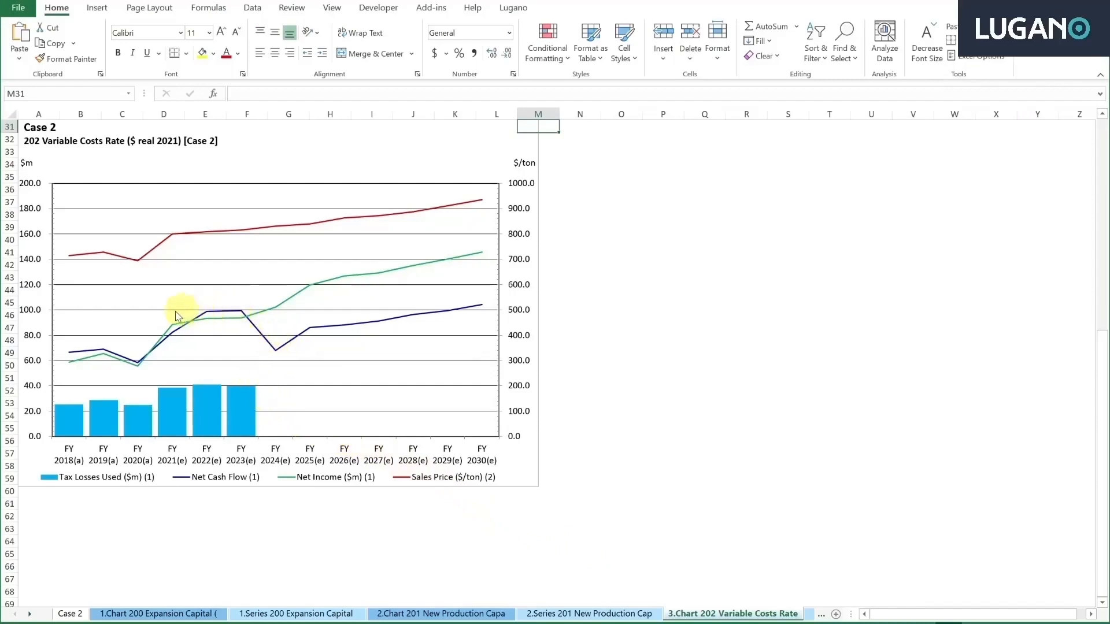
pyautogui.moveTo(139, 366)
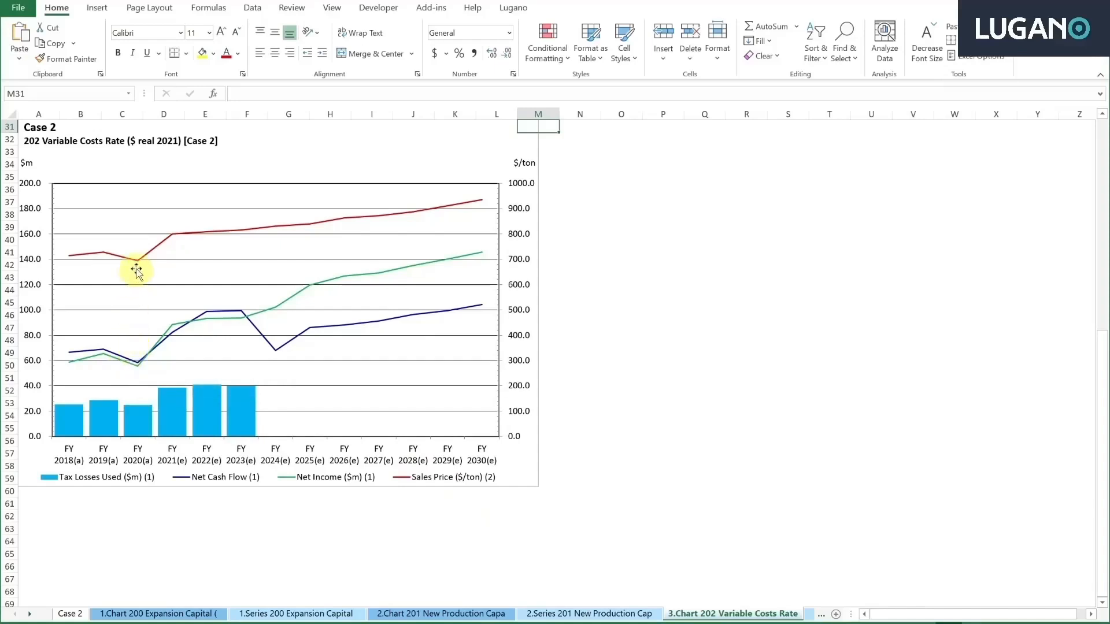
pyautogui.moveTo(140, 268)
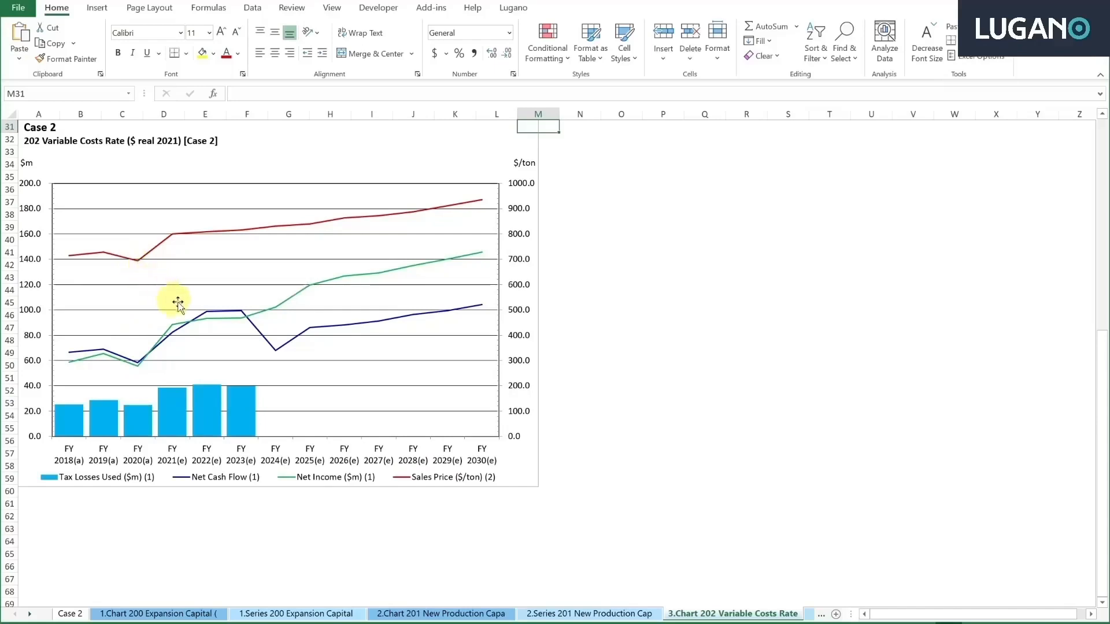
pyautogui.moveTo(276, 354)
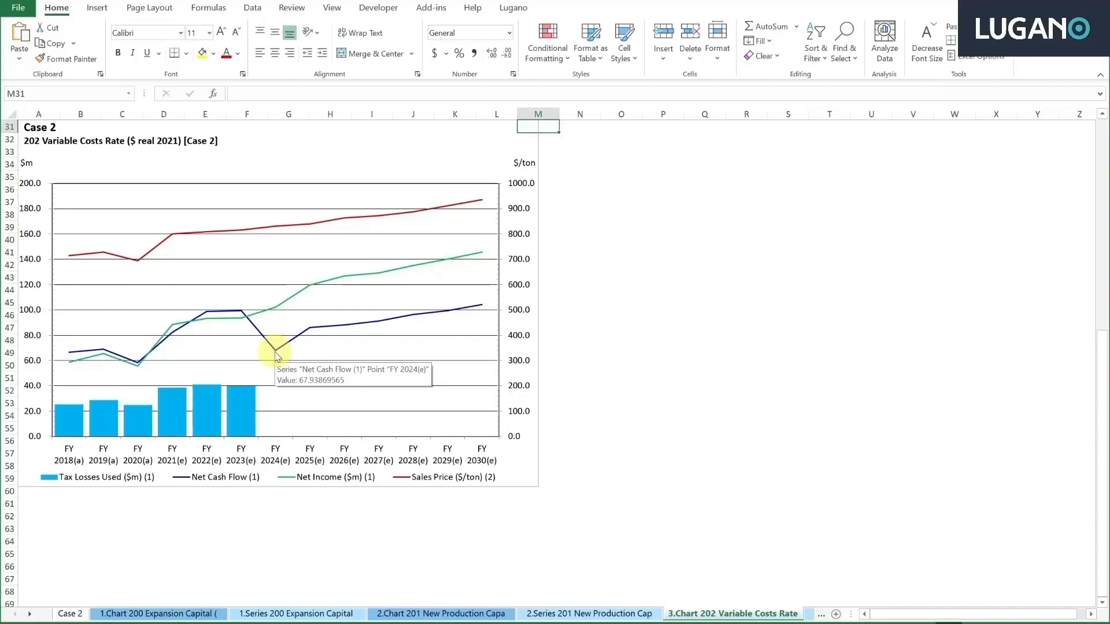
pyautogui.moveTo(278, 313)
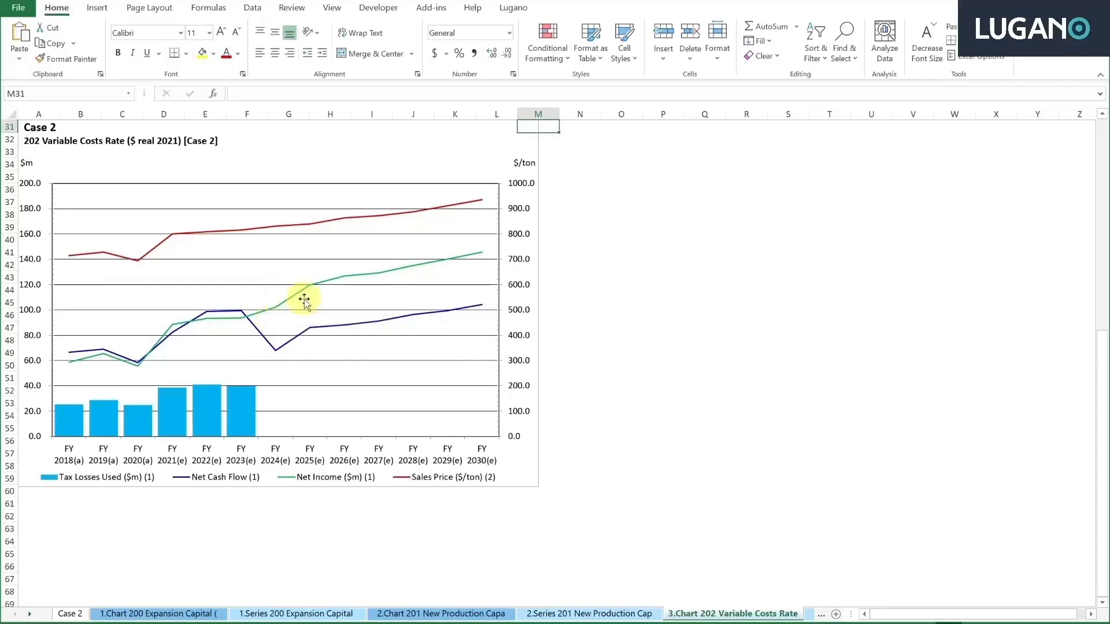
pyautogui.moveTo(306, 297)
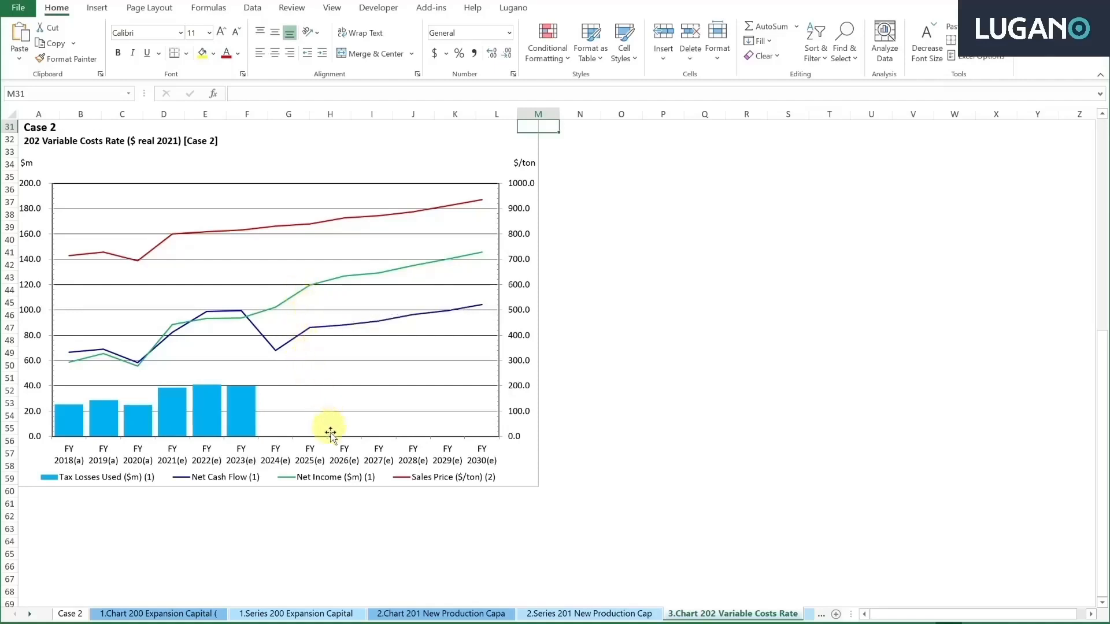
# Compare the 201 New Production Capacity and 200 Expansion Capital charts, and examine the movement chart between these two versions
pyautogui.click(427, 616)
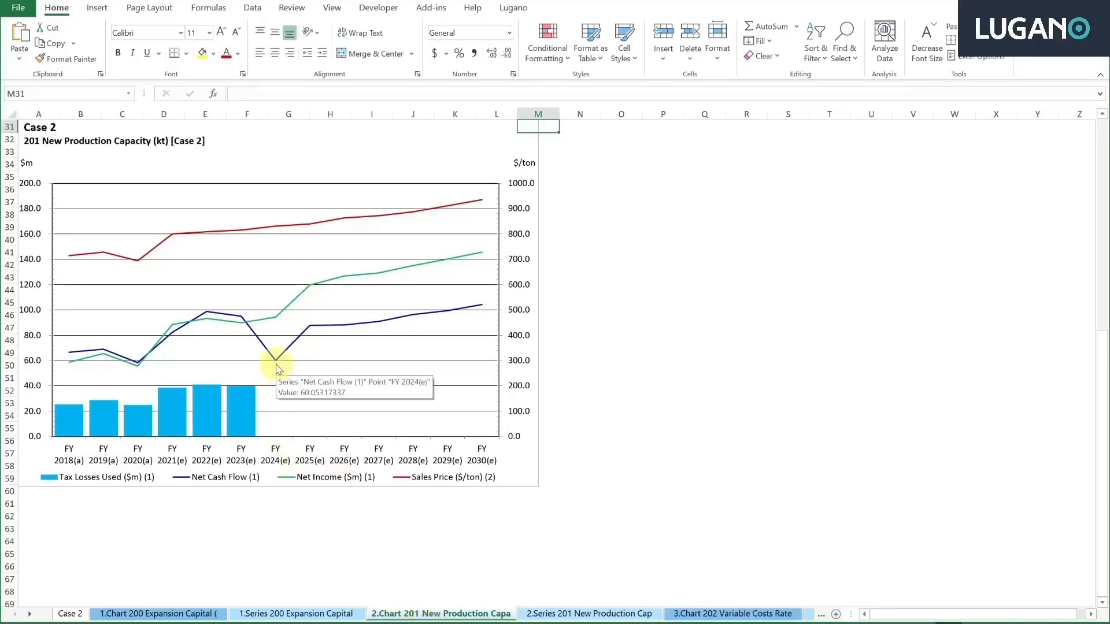
pyautogui.click(189, 616)
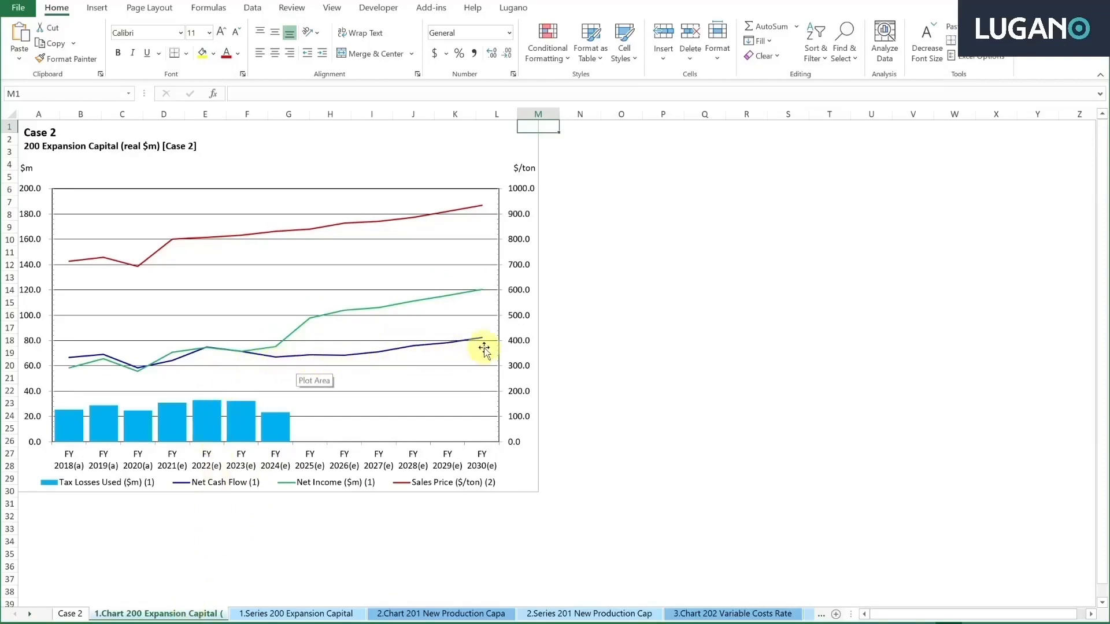
pyautogui.click(459, 616)
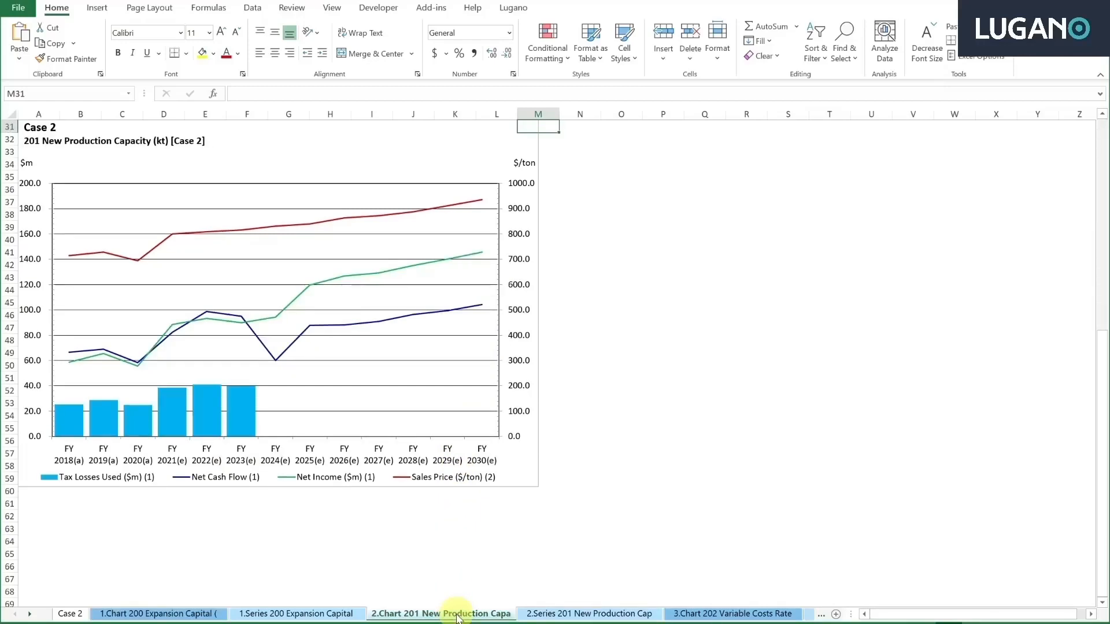
pyautogui.scroll(8, 365, 437)
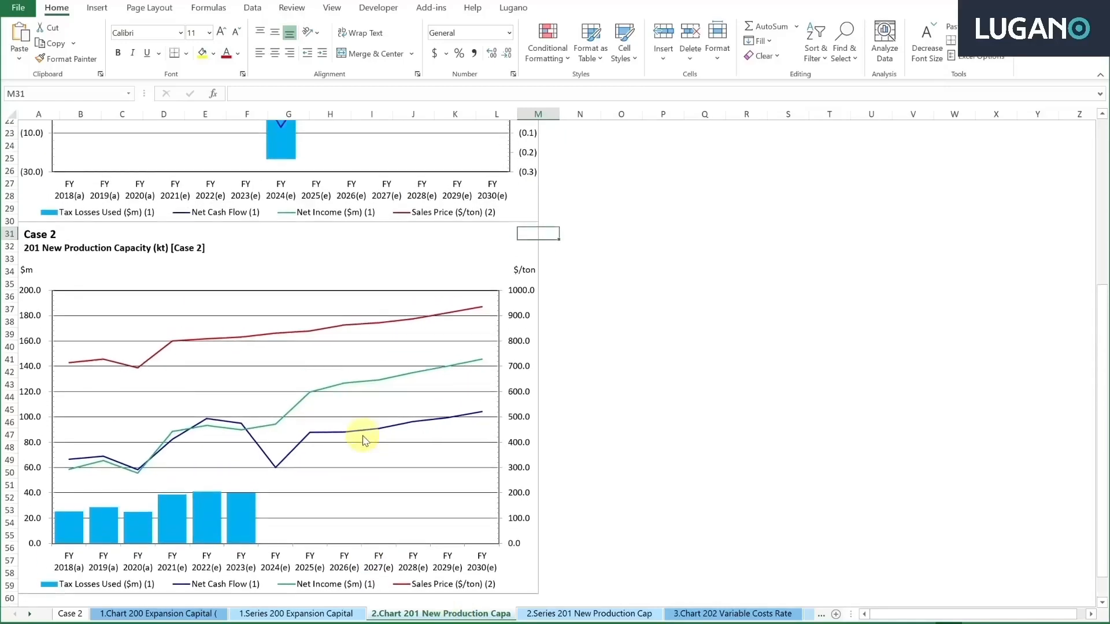
pyautogui.scroll(2, 363, 439)
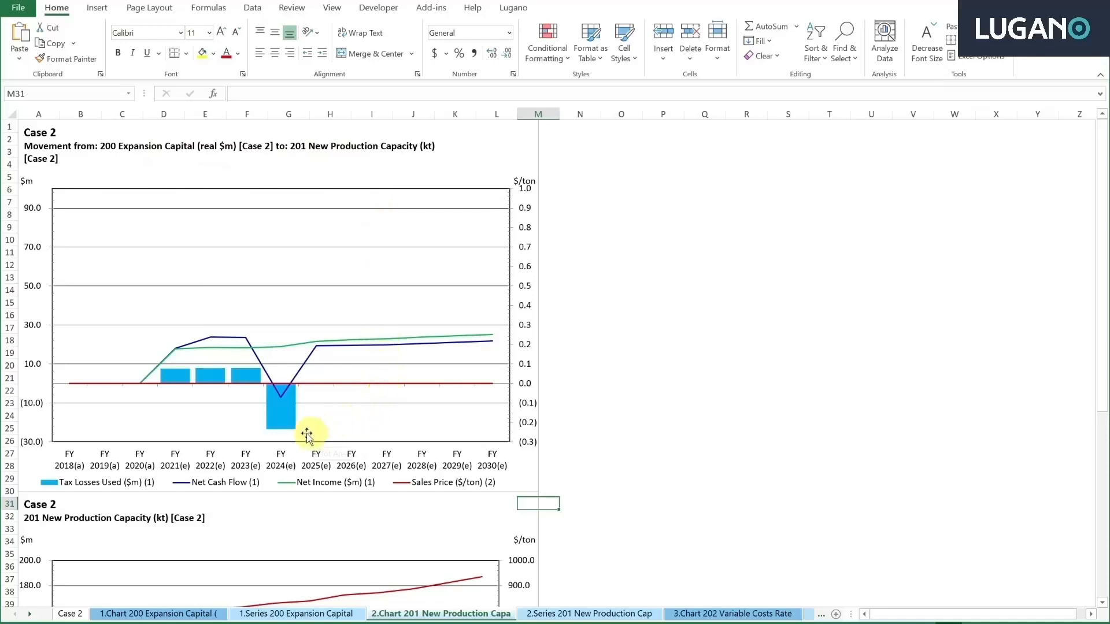
pyautogui.moveTo(276, 406)
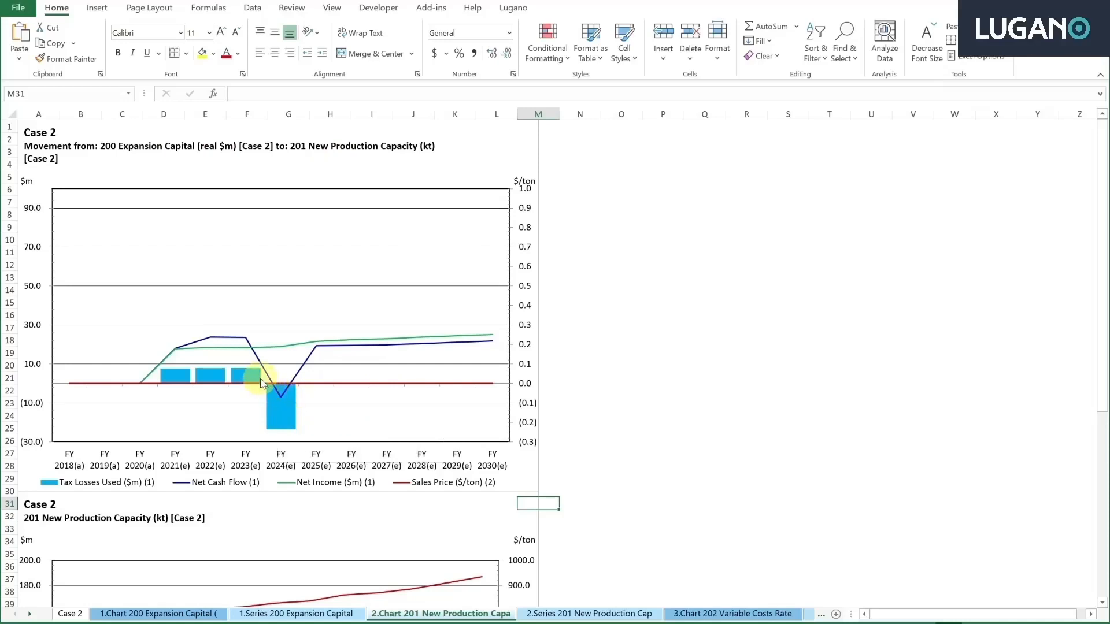
pyautogui.moveTo(181, 373)
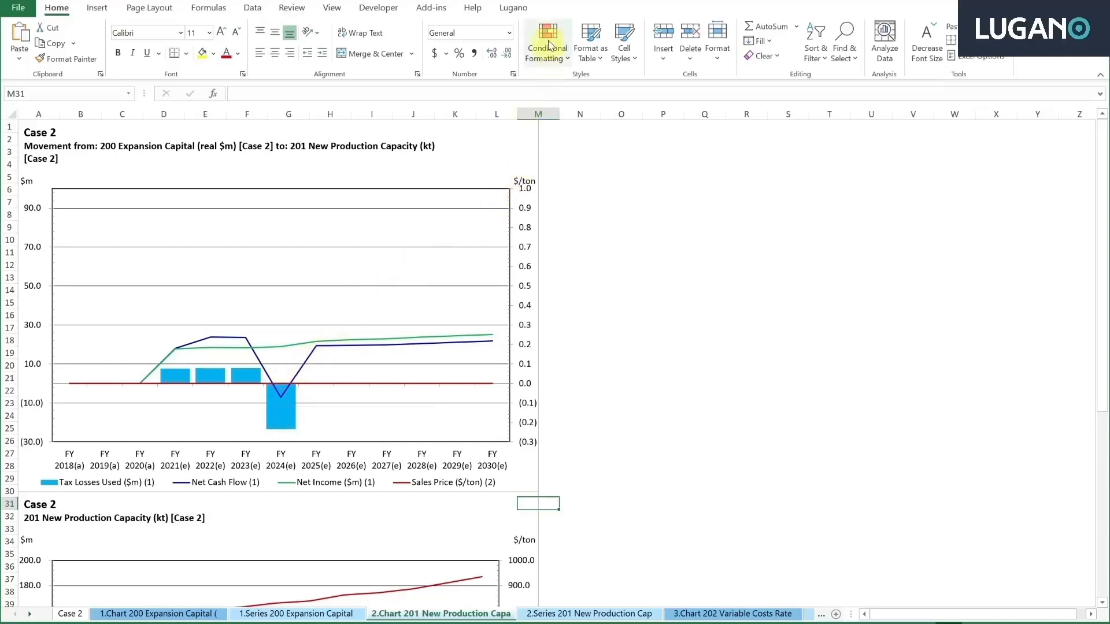
# Return to the log report's 201 New Production Capacity sheet and inspect the Project Tax Paid (Bef. Interest) movement through FY 2025(e)
pyautogui.click(508, 8)
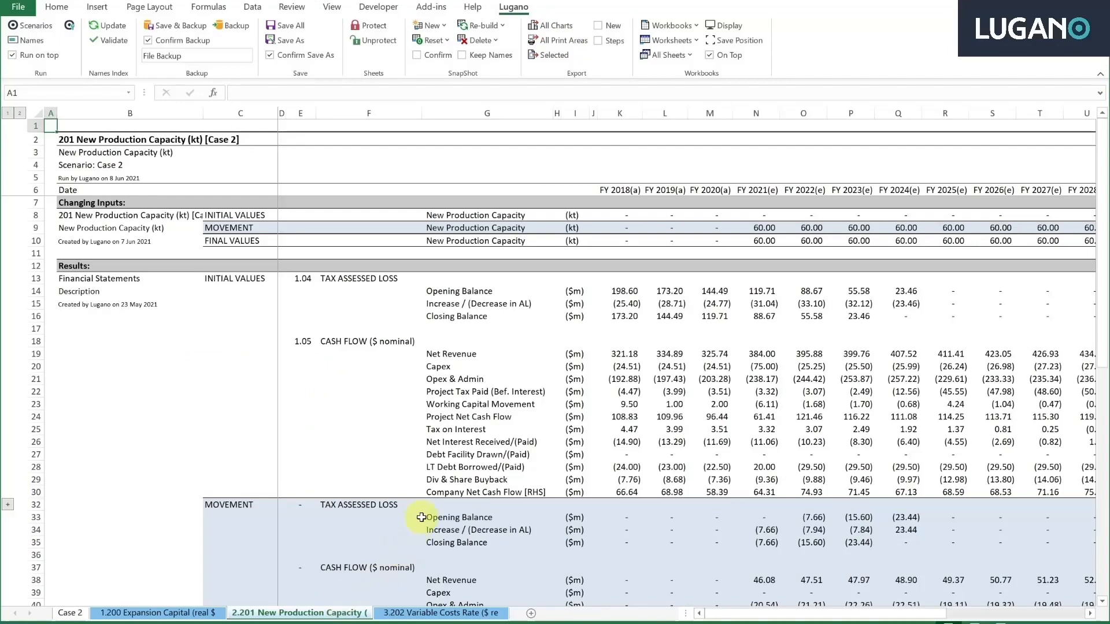
pyautogui.scroll(-2, 421, 518)
pyautogui.scroll(-1, 422, 517)
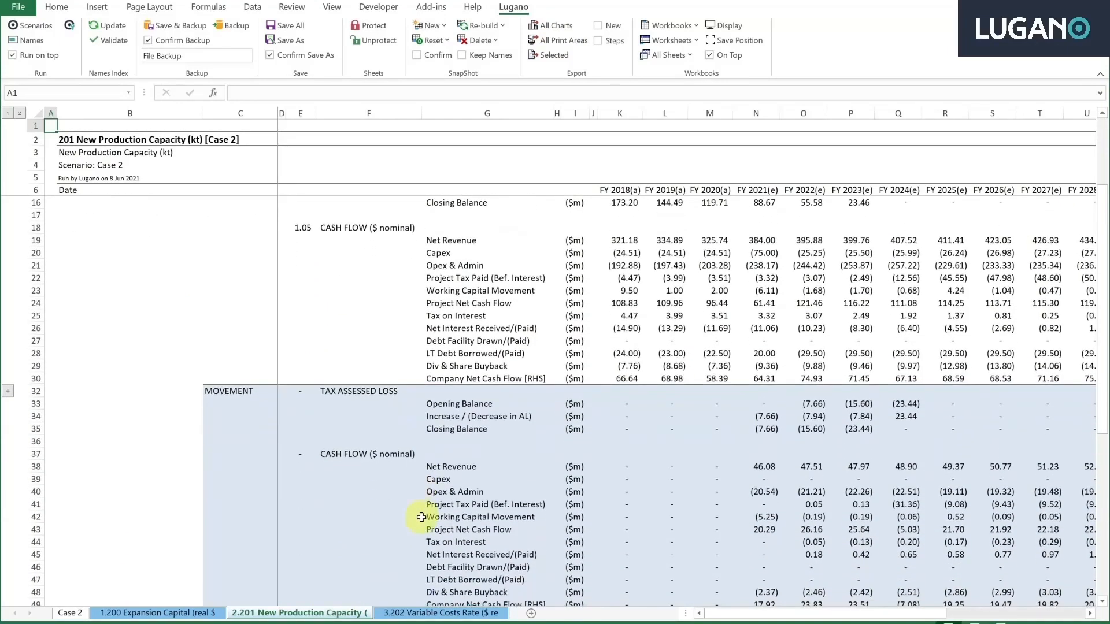
pyautogui.moveTo(430, 507); pyautogui.dragTo(947, 508)
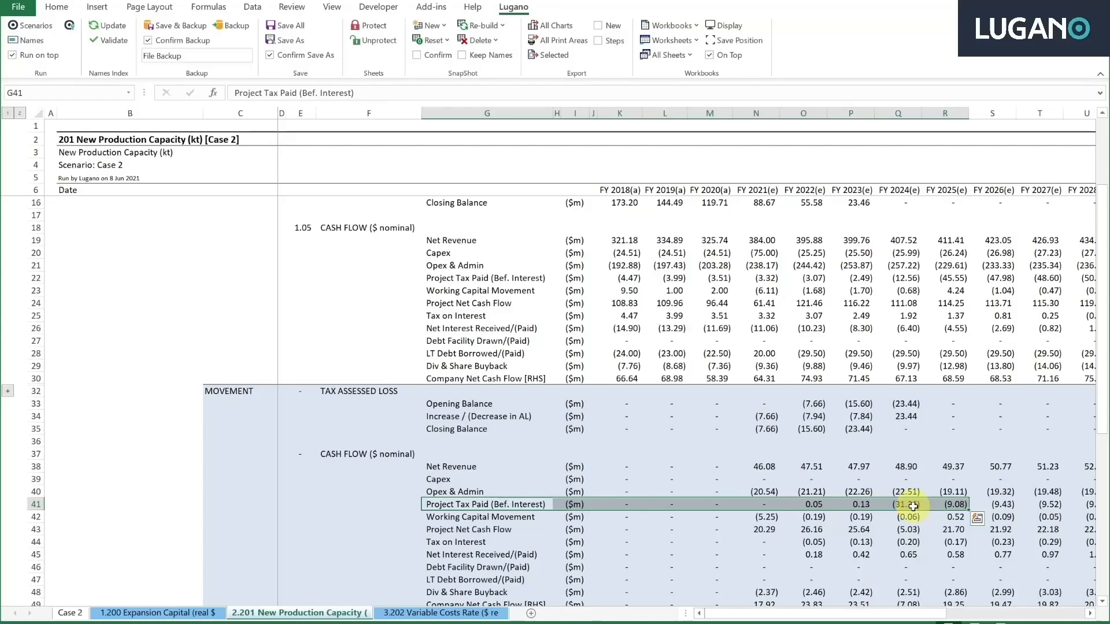
# Export all print areas of the log report, plus all charts and print areas of the chart report, to a PowerPoint presentation
pyautogui.hotkey('alt', 'Tab')
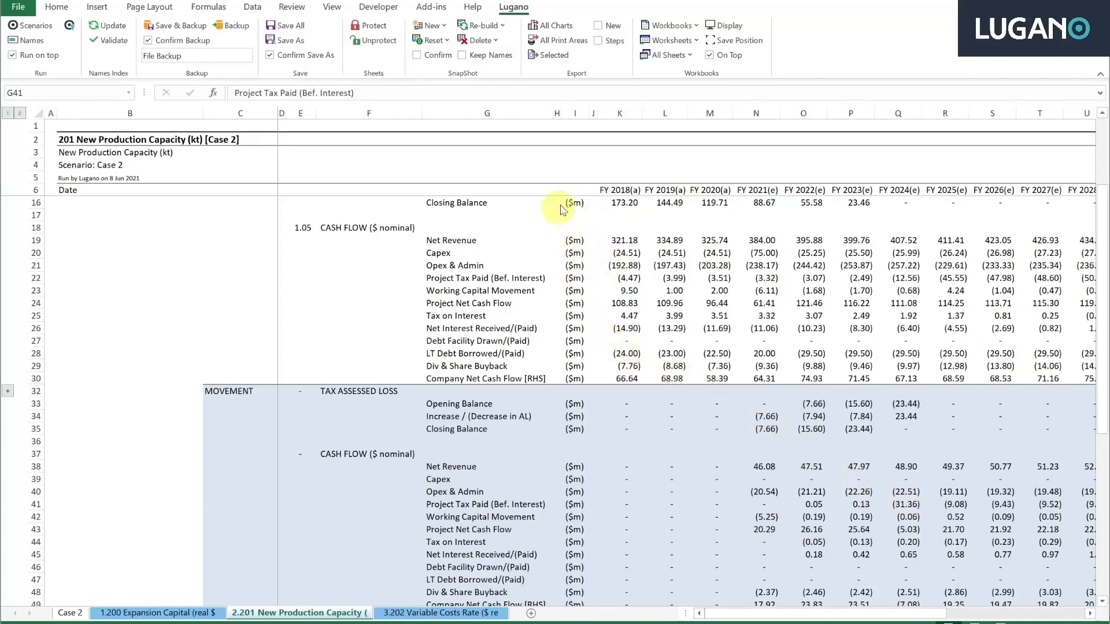
pyautogui.click(554, 44)
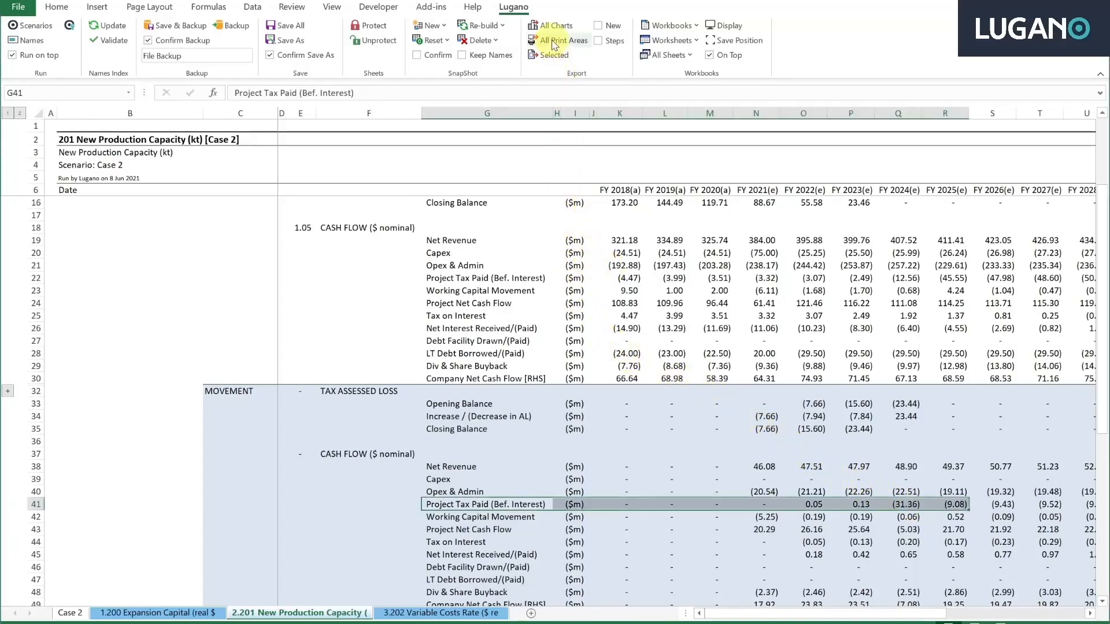
pyautogui.click(555, 42)
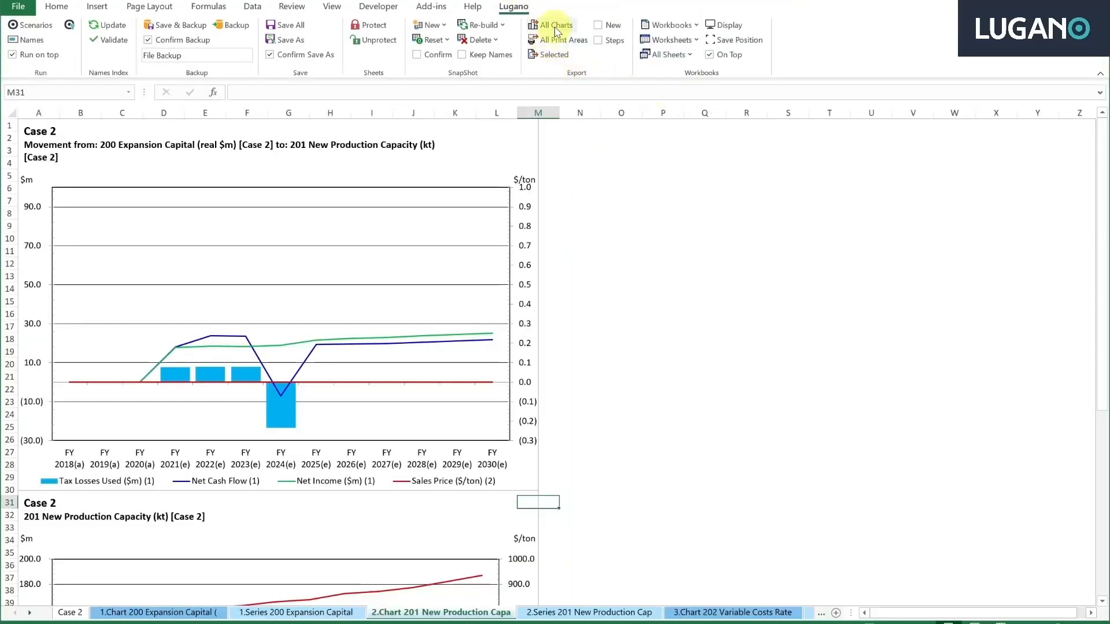
pyautogui.click(555, 26)
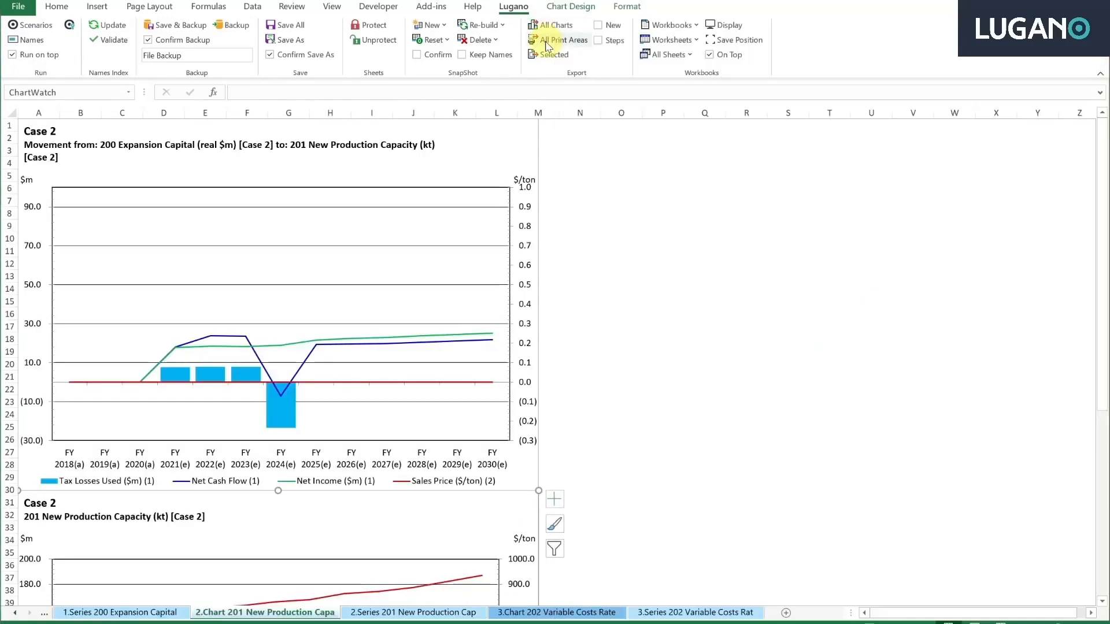
pyautogui.click(545, 41)
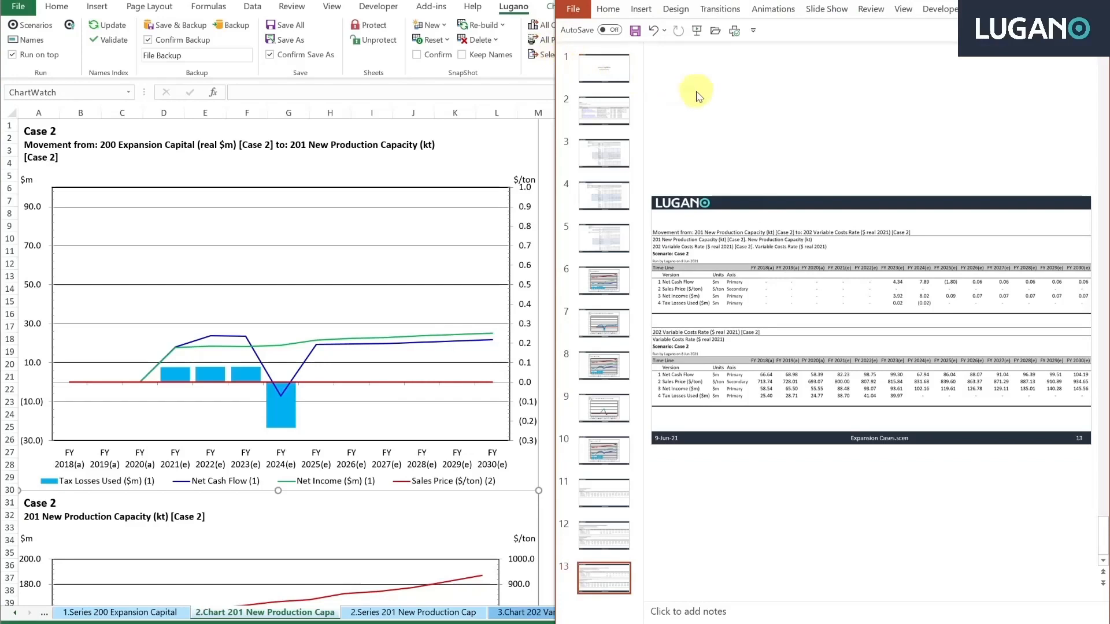
# Run the exported presentation as a slide show from the first slide and review the Case 2 scenario steps and the 200, 201 and 202 log tables
pyautogui.click(697, 31)
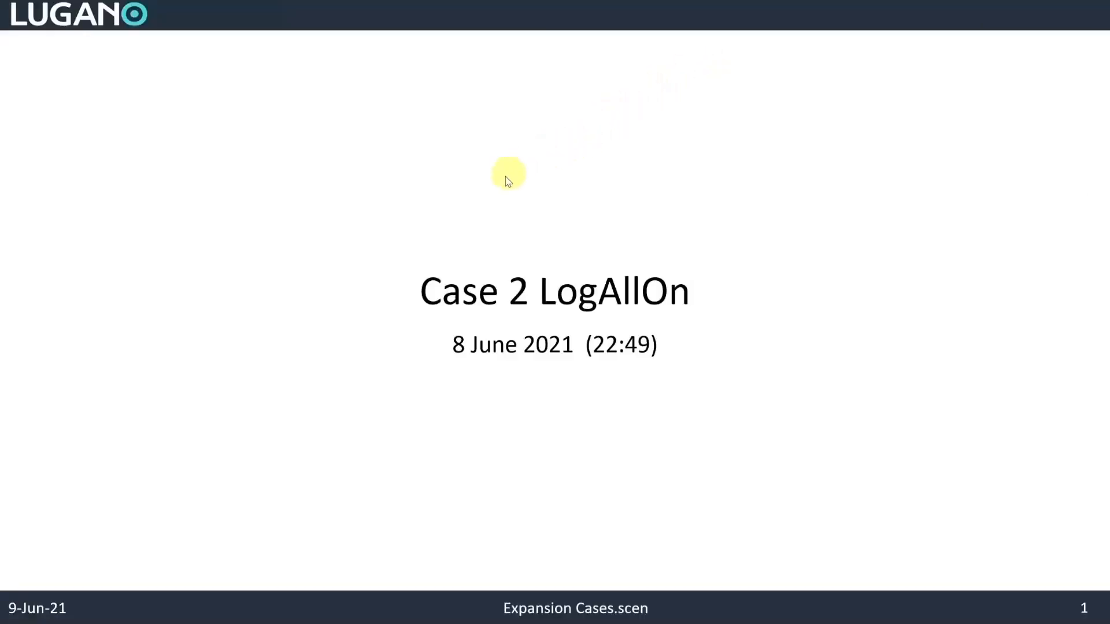
pyautogui.click(472, 210)
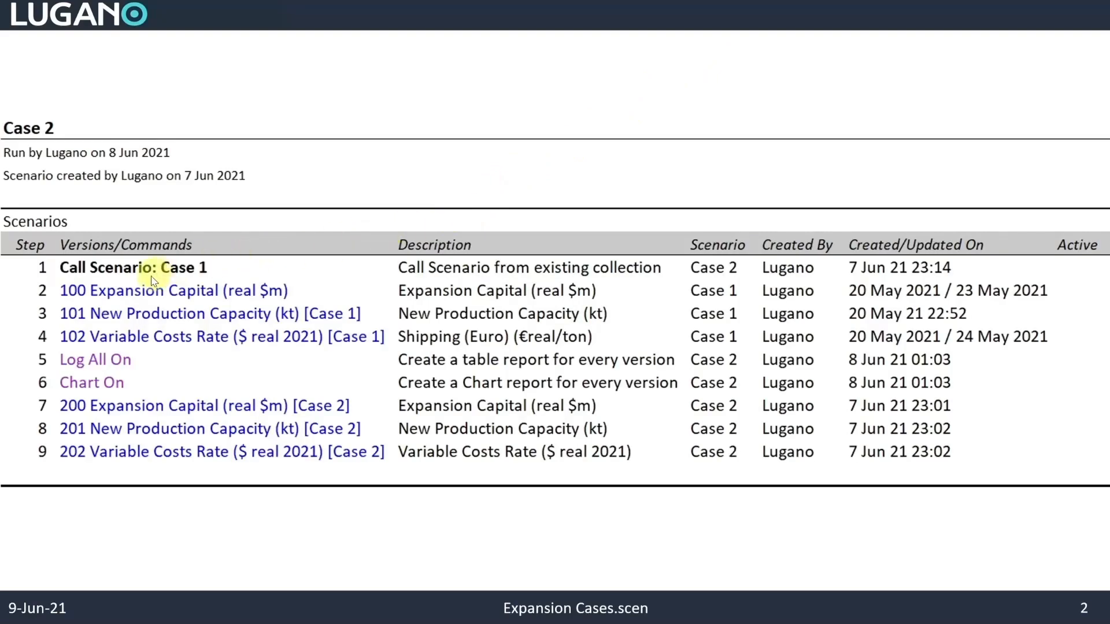
pyautogui.click(88, 455)
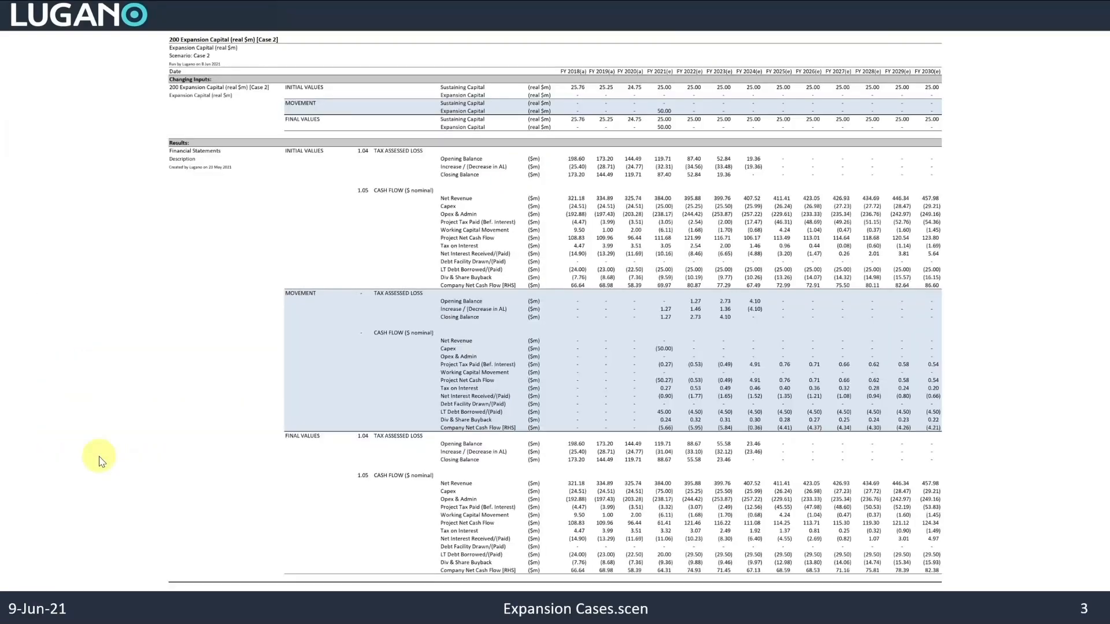
pyautogui.click(665, 118)
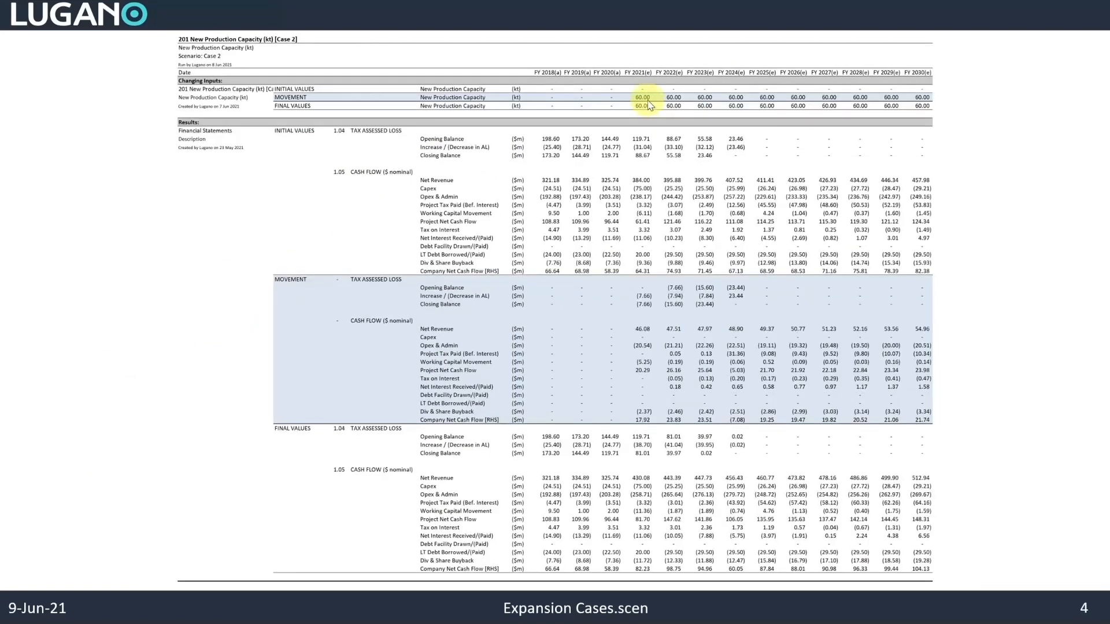
pyautogui.click(648, 105)
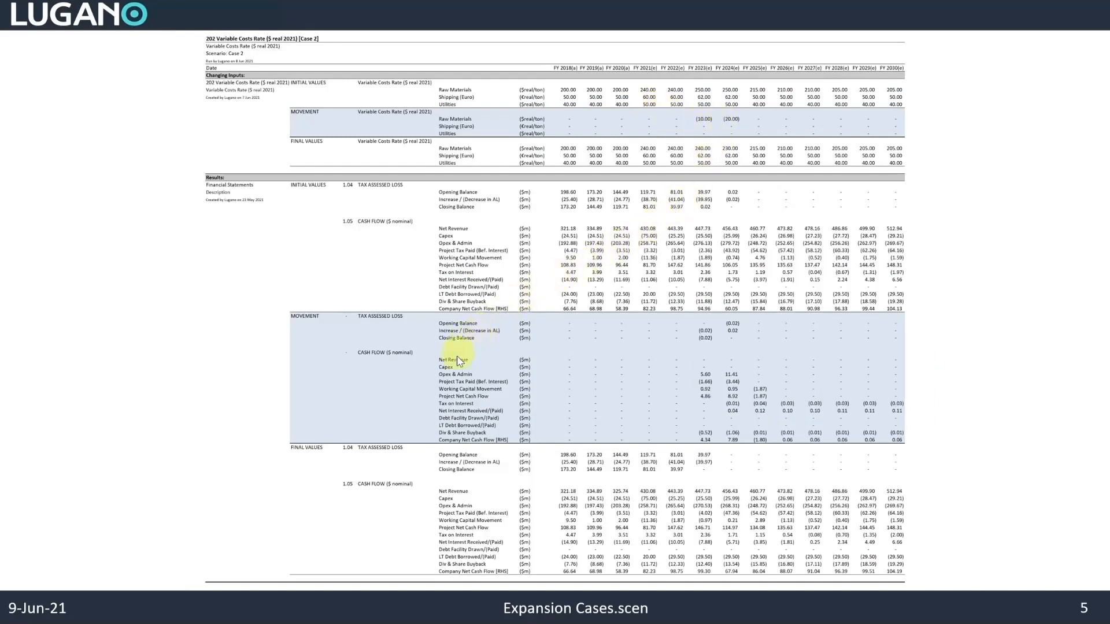
# Advance to the chart slides and review the 200 Expansion Capital chart, the movement to 201 New Production Capacity, and the 201 chart
pyautogui.click(716, 529)
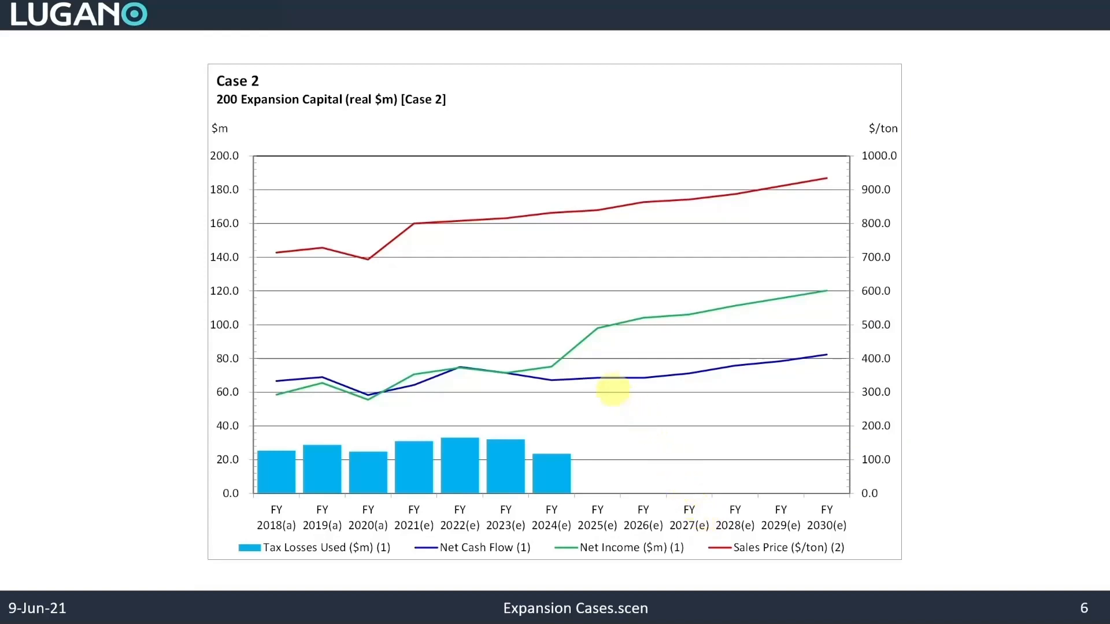
pyautogui.click(607, 358)
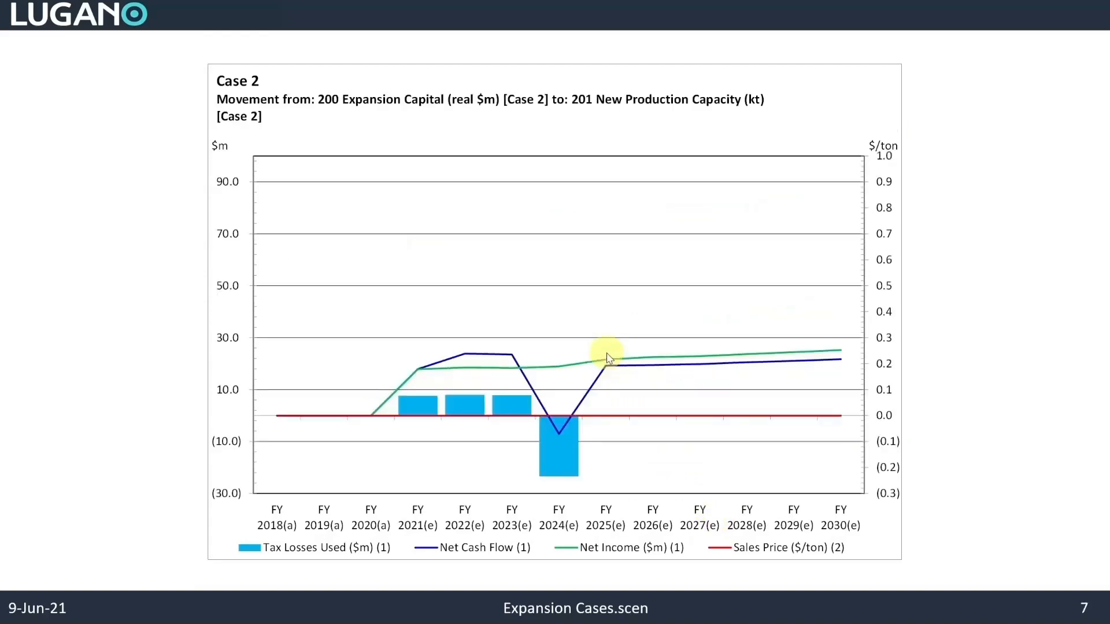
pyautogui.click(607, 358)
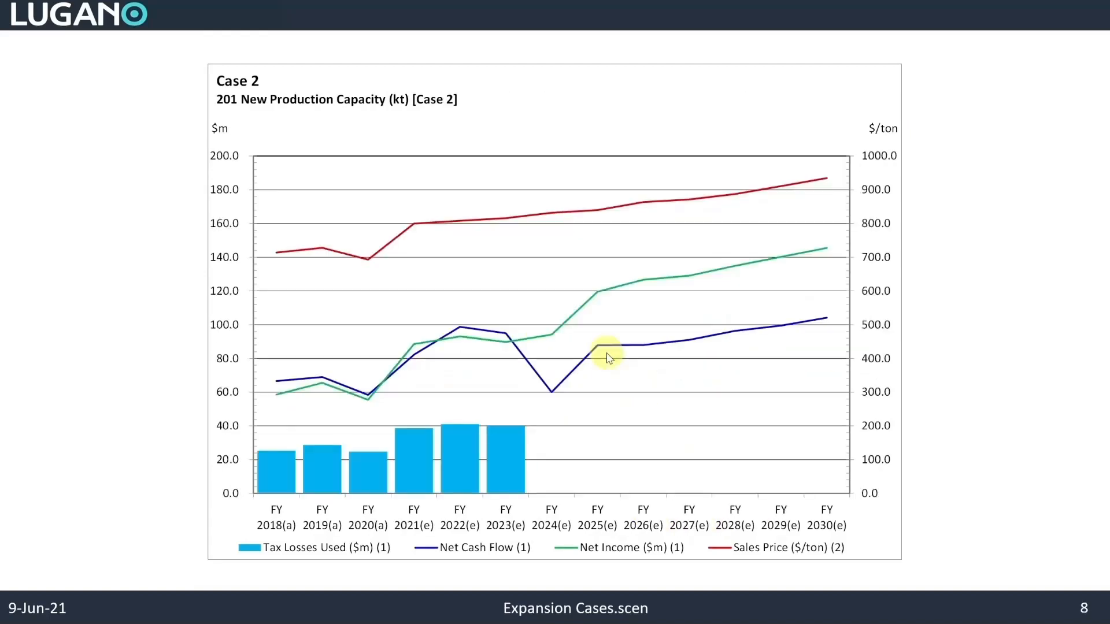